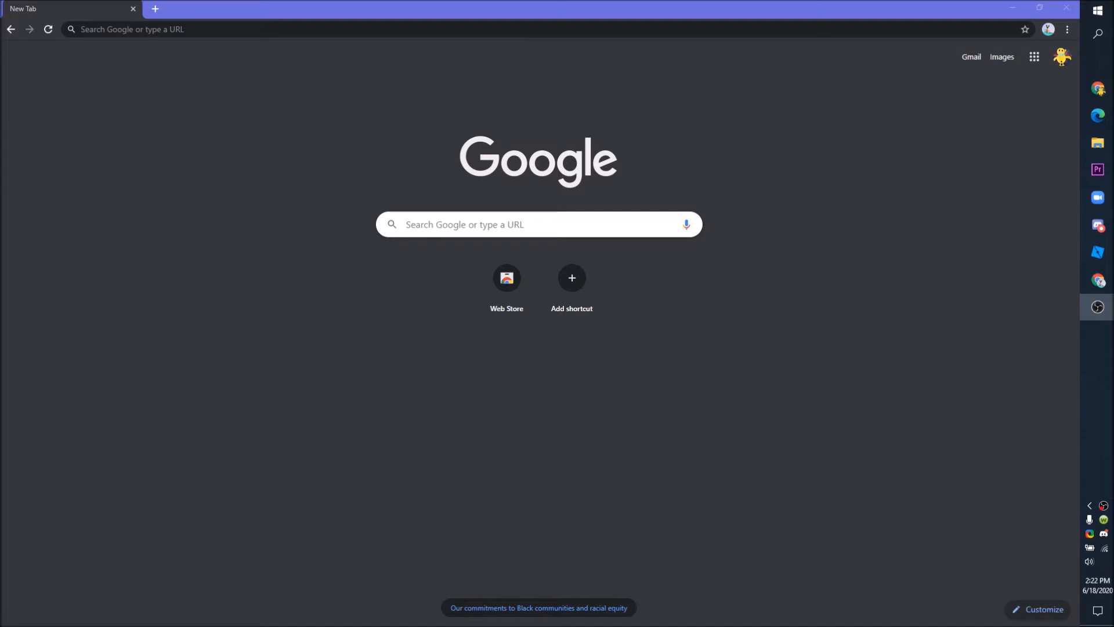
# Go to sites.google.com and create a blank site
pyautogui.click(1098, 88)
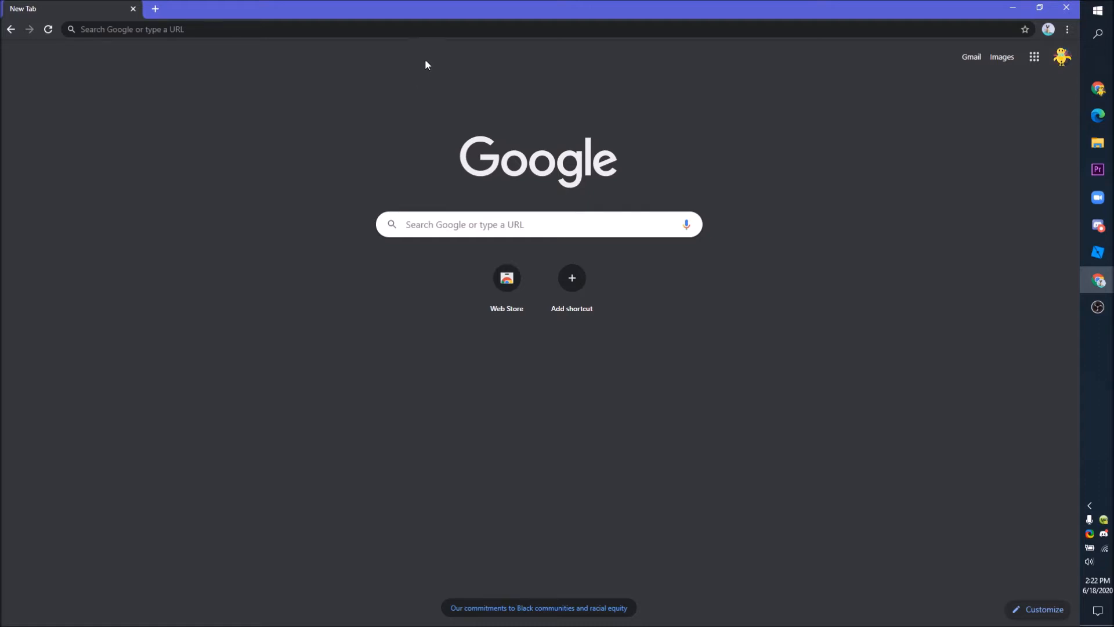
pyautogui.click(441, 35)
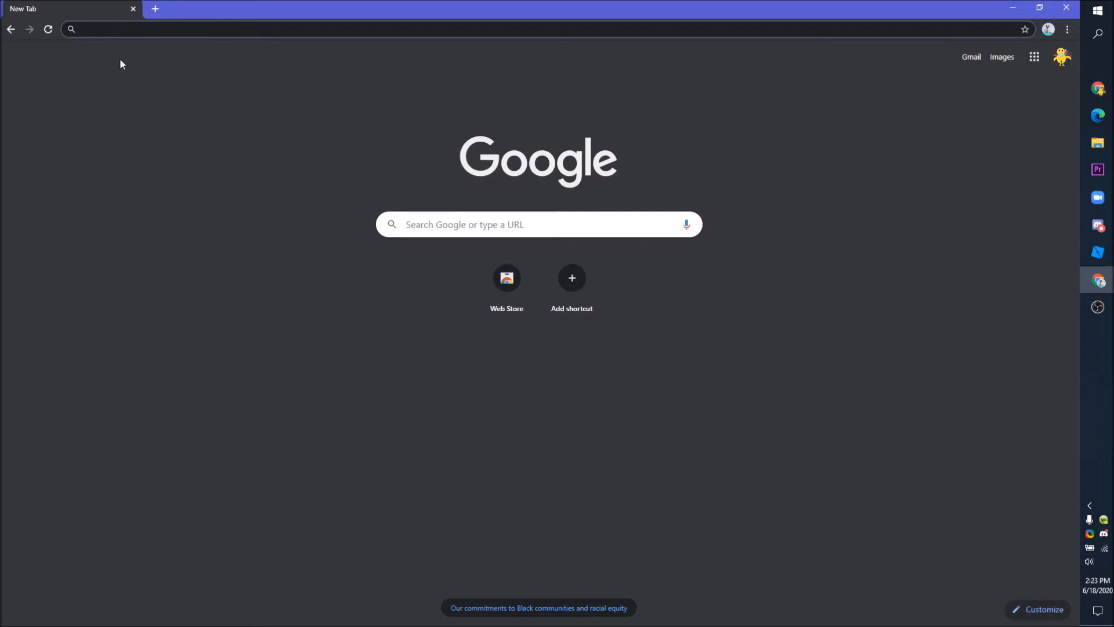
pyautogui.write('sites.google.com')
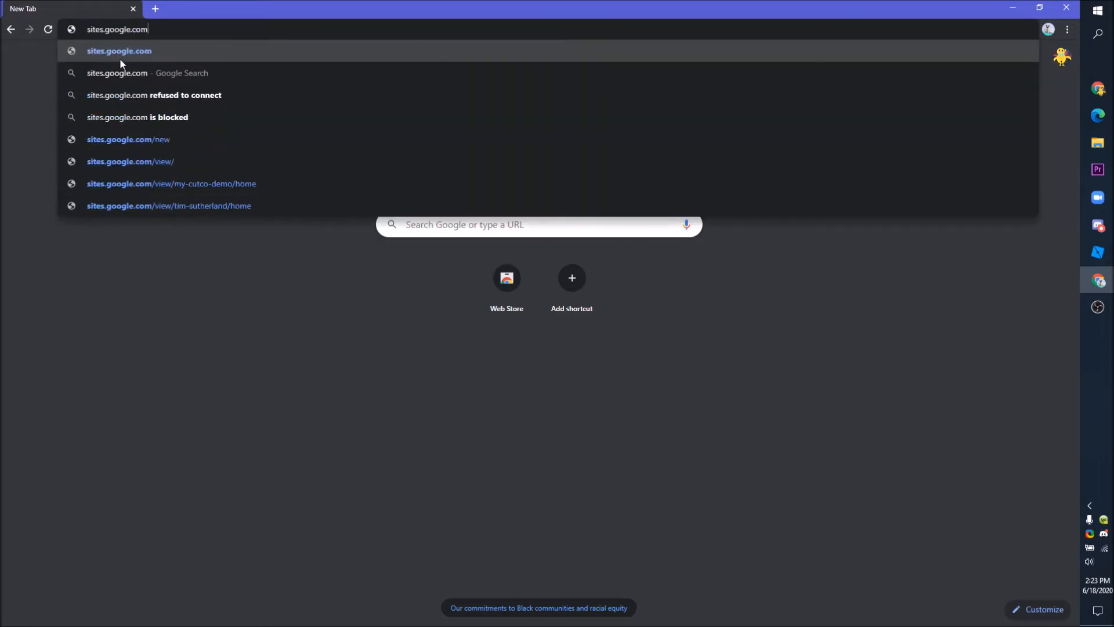
pyautogui.press('Return')
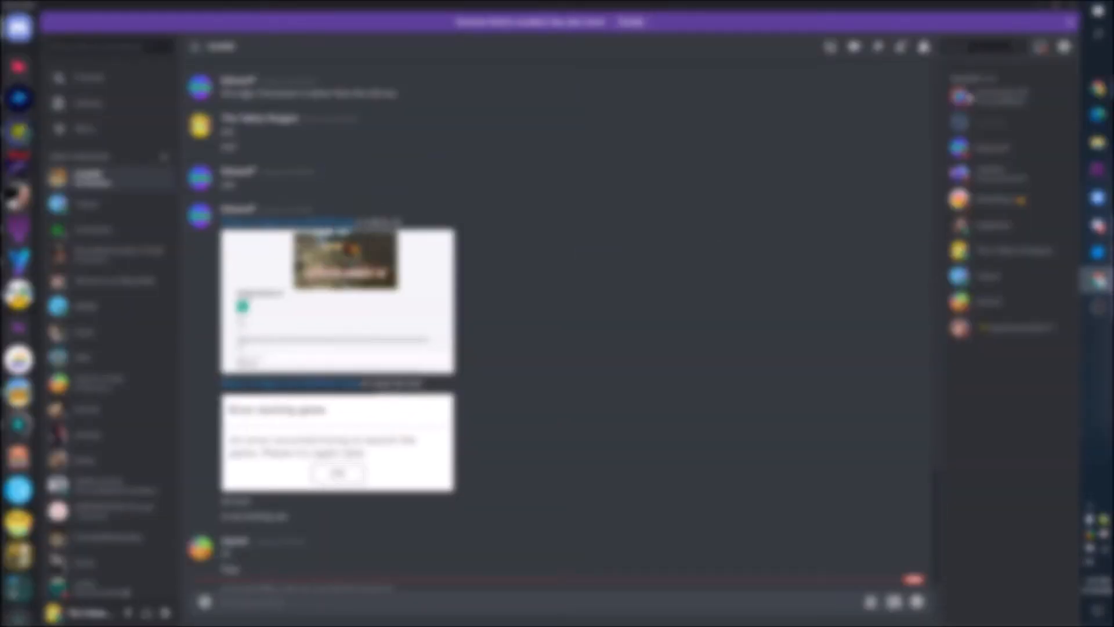
pyautogui.click(1036, 7)
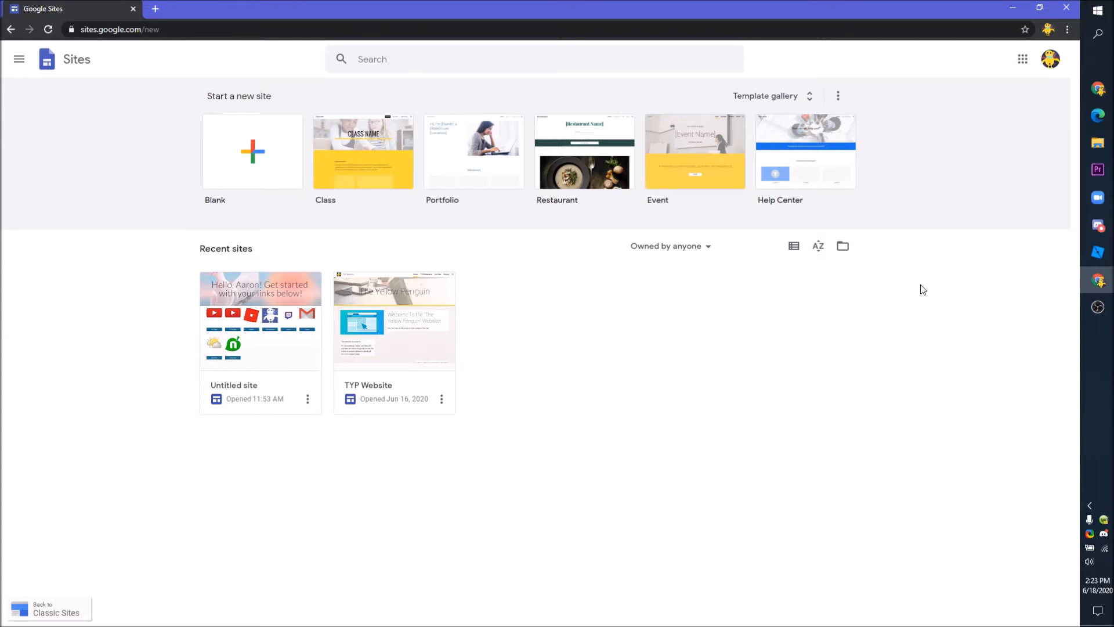
pyautogui.click(250, 165)
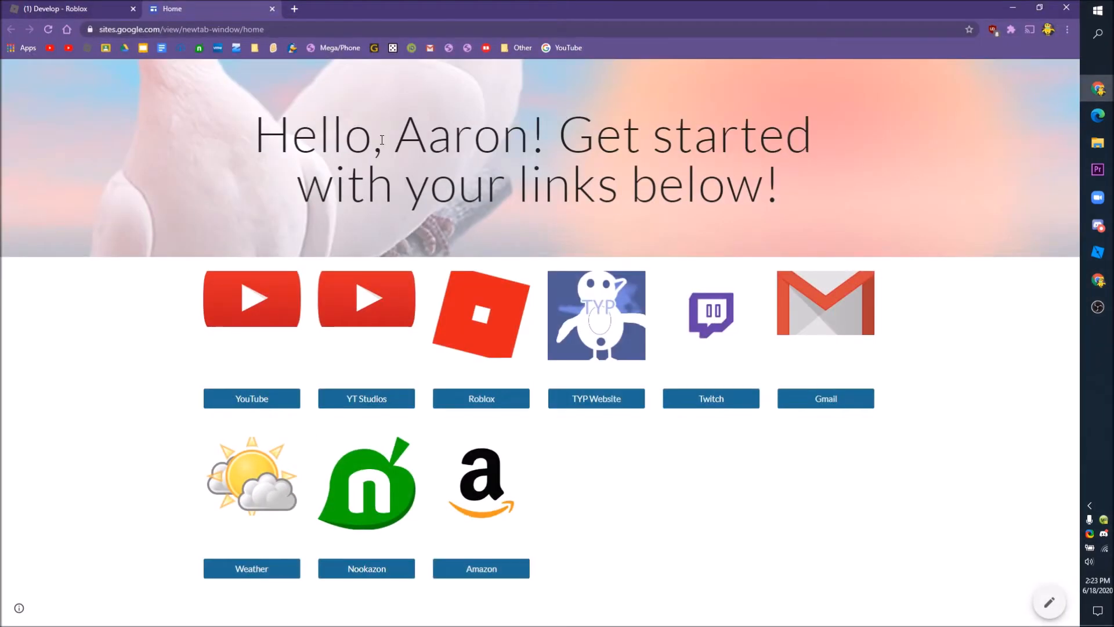
# Examine the greeting heading on the finished example link page, then return to the new site
pyautogui.moveTo(292, 139); pyautogui.dragTo(639, 145)
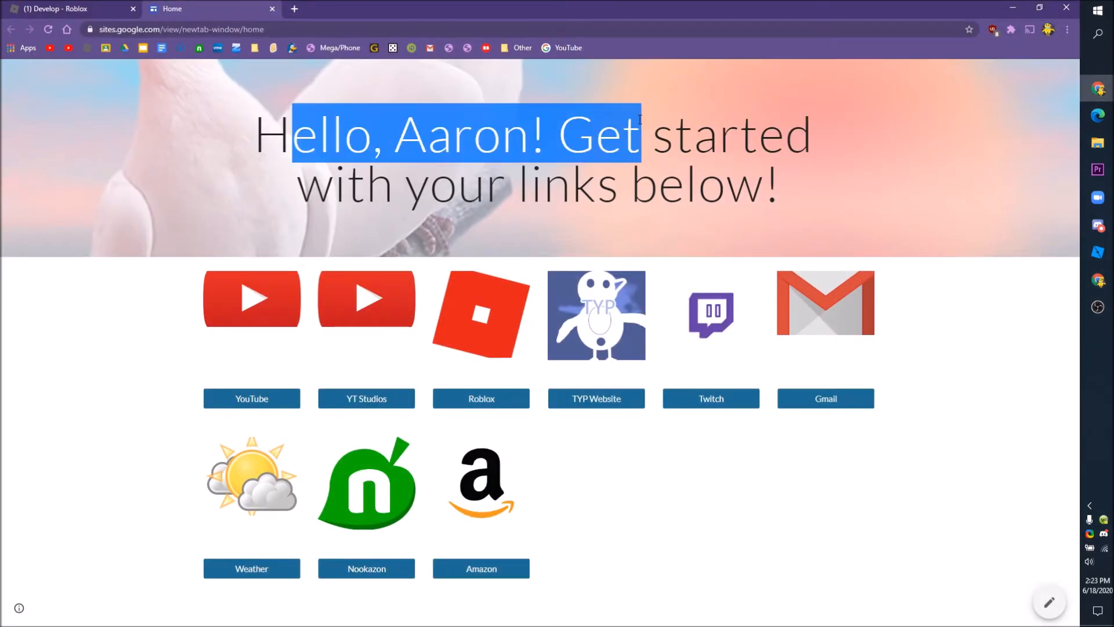
pyautogui.click(444, 225)
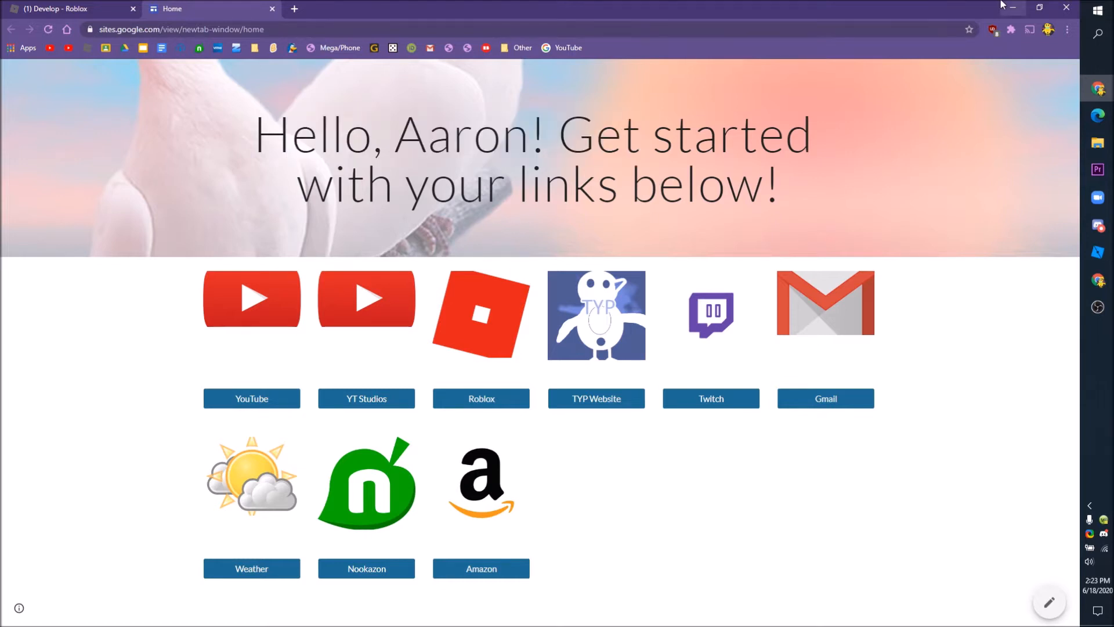
pyautogui.click(1002, 6)
# Replace the placeholder page title in the header with "Choose a link"
pyautogui.click(517, 197)
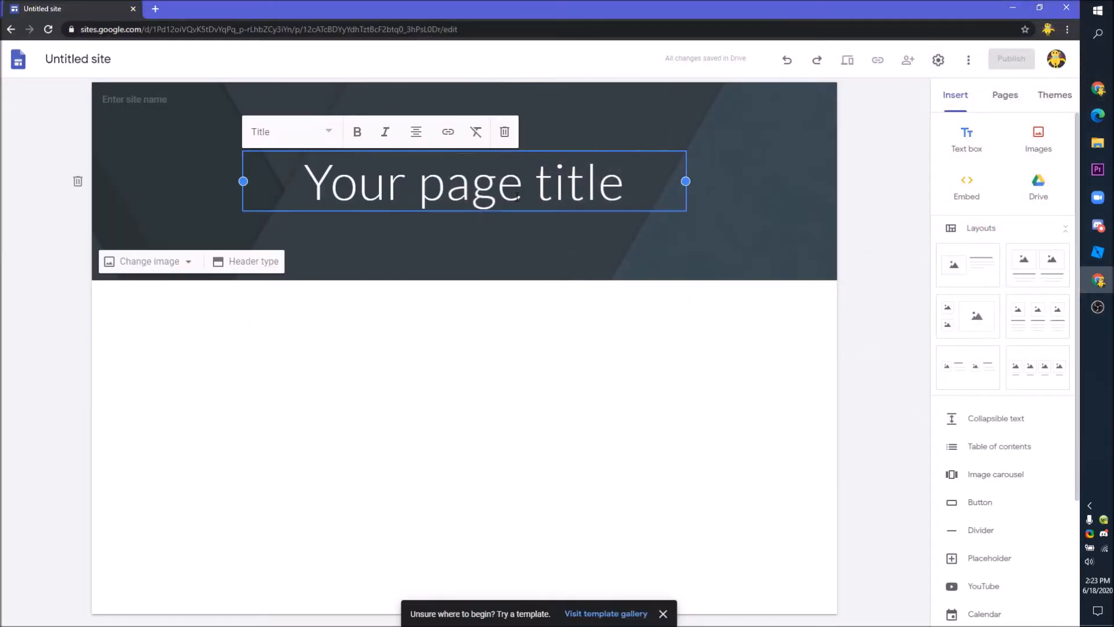
pyautogui.tripleClick(517, 198)
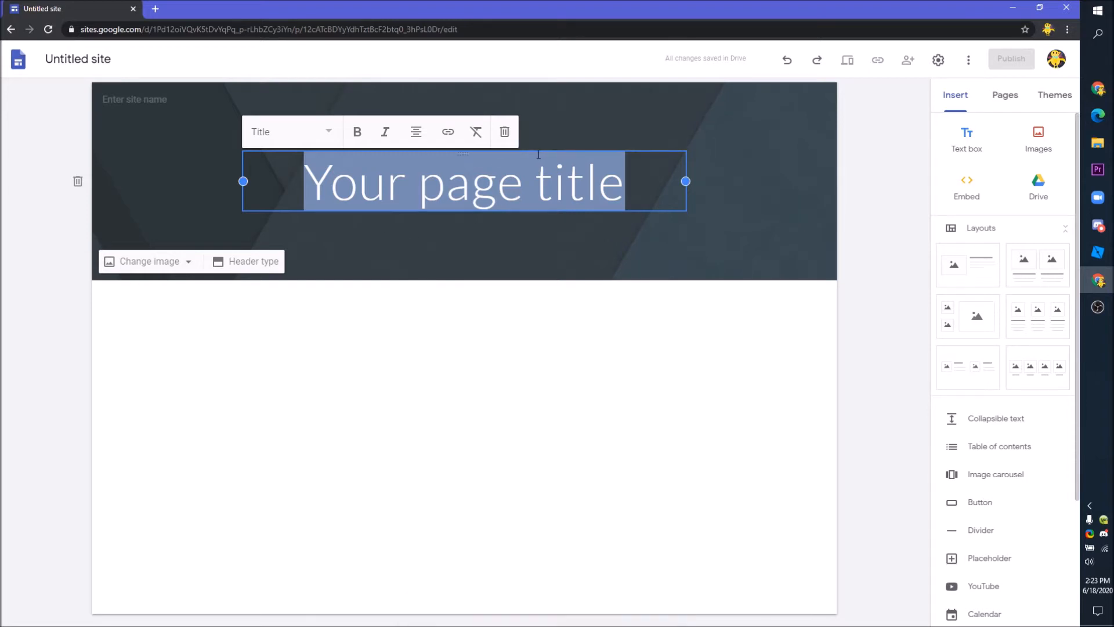
pyautogui.write('Hello!')
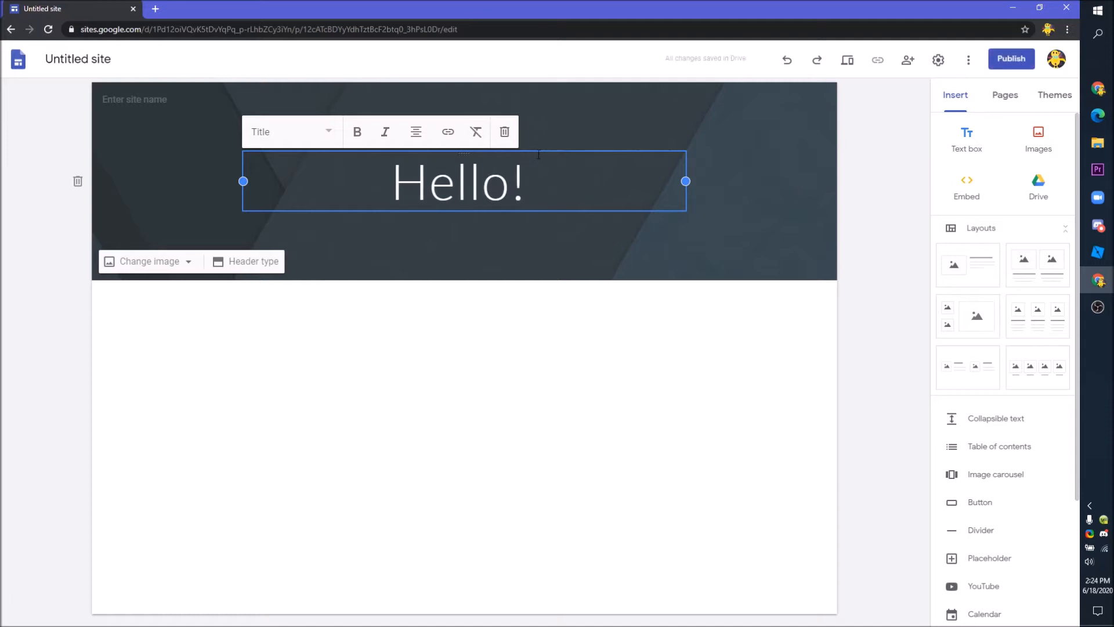
pyautogui.write(' Clikc t')
pyautogui.press('BackSpace')
pyautogui.press('BackSpace')
pyautogui.press('BackSpace')
pyautogui.press('BackSpace')
pyautogui.press('BackSpace')
pyautogui.press('BackSpace')
pyautogui.press('BackSpace')
pyautogui.press('BackSpace')
pyautogui.press('BackSpace')
pyautogui.press('BackSpace')
pyautogui.press('BackSpace')
pyautogui.press('BackSpace')
pyautogui.press('BackSpace')
pyautogui.press('BackSpace')
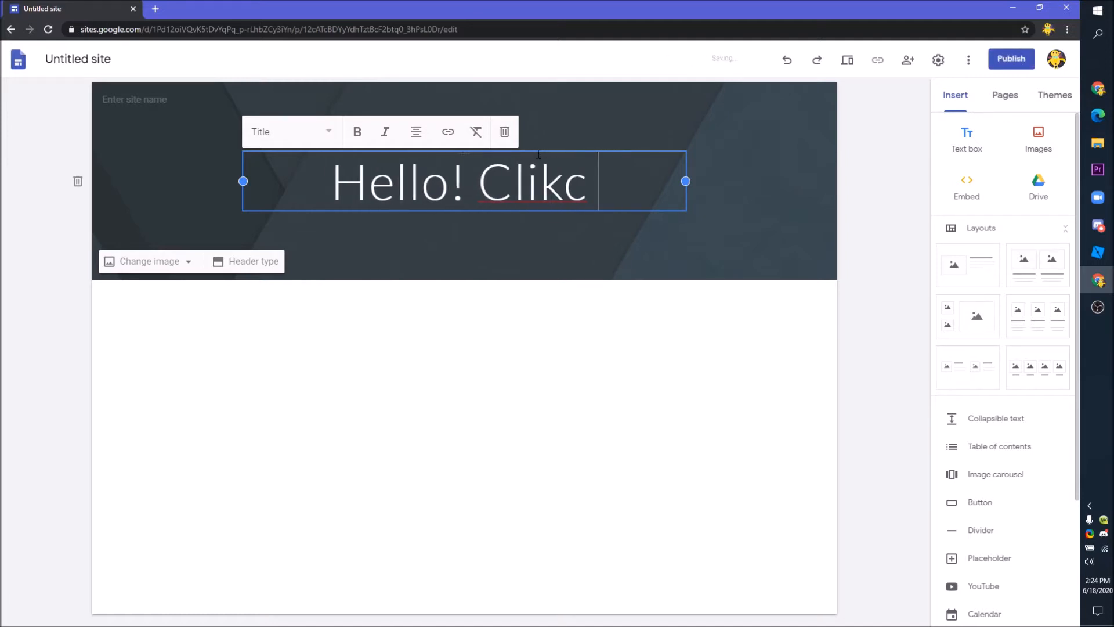
pyautogui.write('Ch')
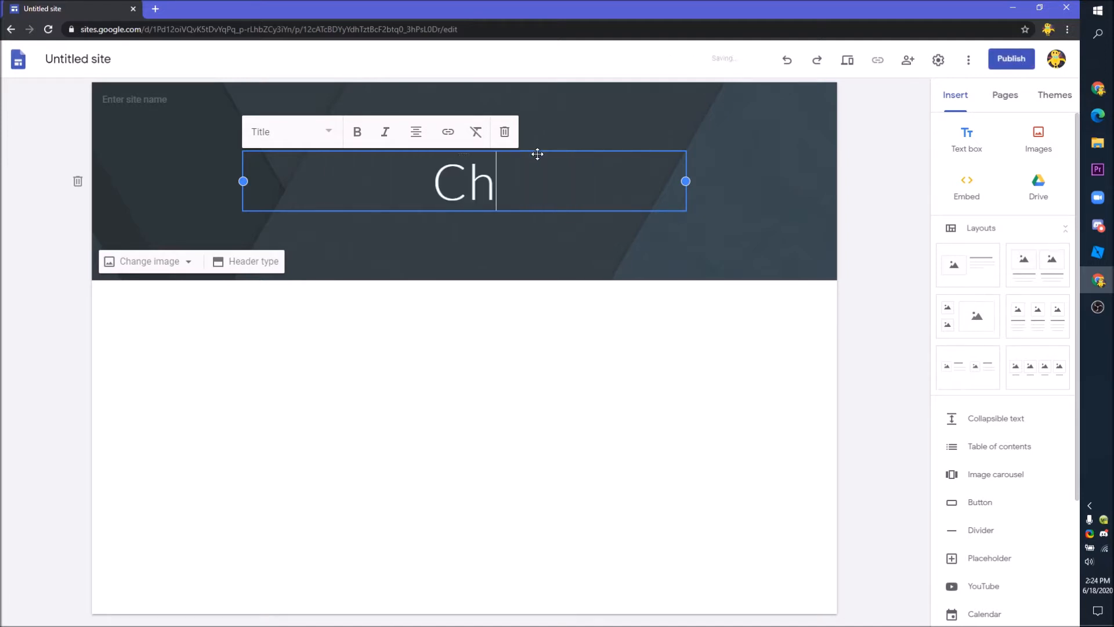
pyautogui.write('oose A link')
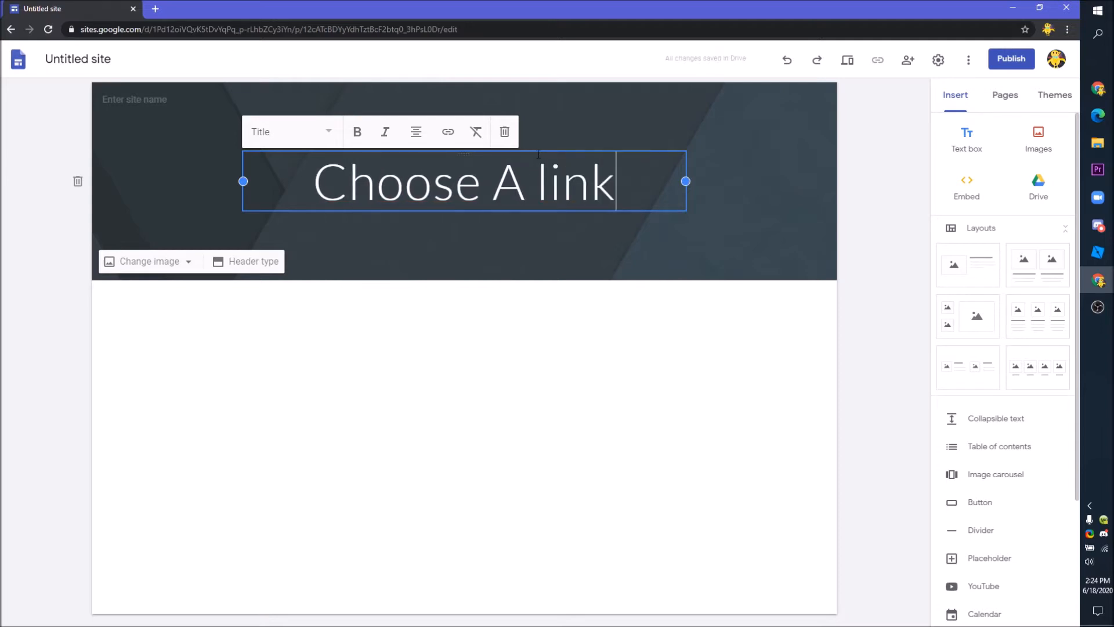
pyautogui.doubleClick(501, 175)
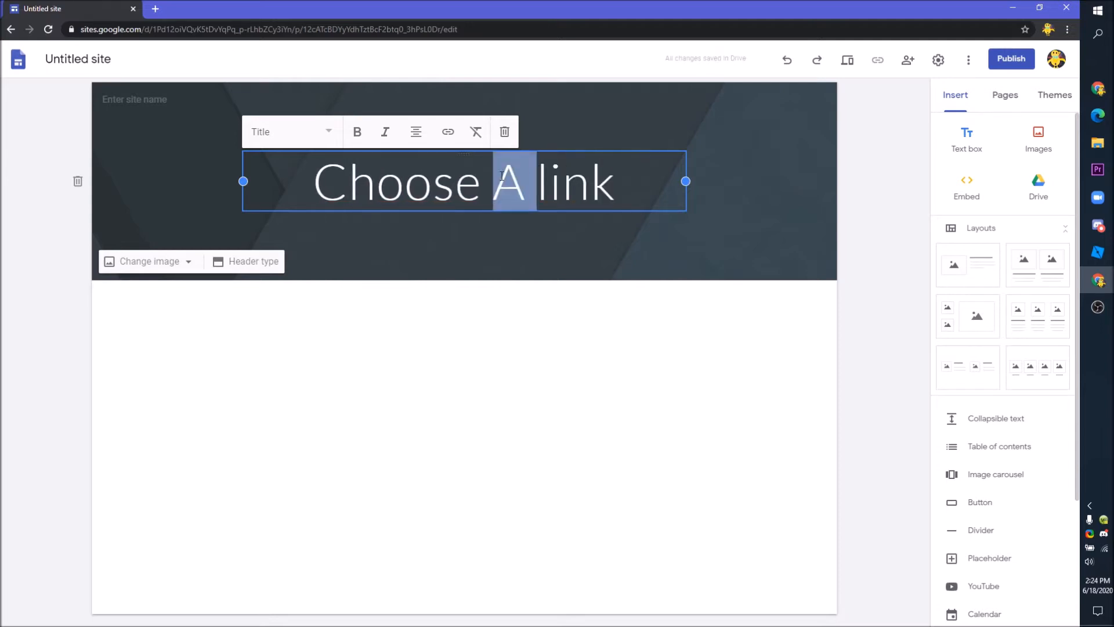
pyautogui.write('a')
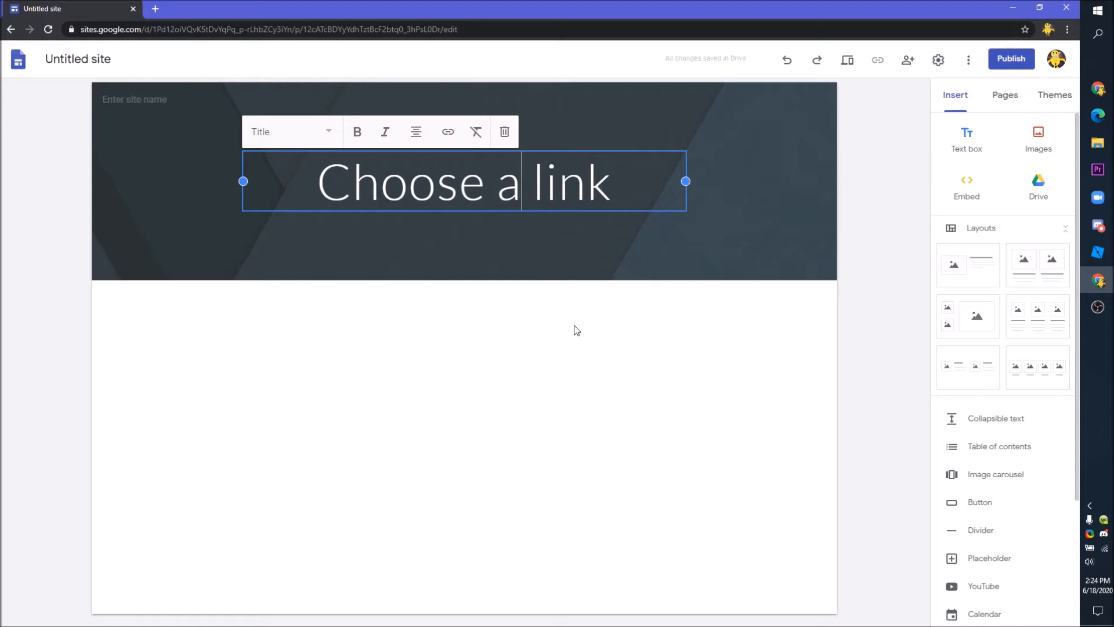
pyautogui.click(576, 329)
# Change the header background to the gallery image of a large pale sun over the horizon
pyautogui.moveTo(810, 214)
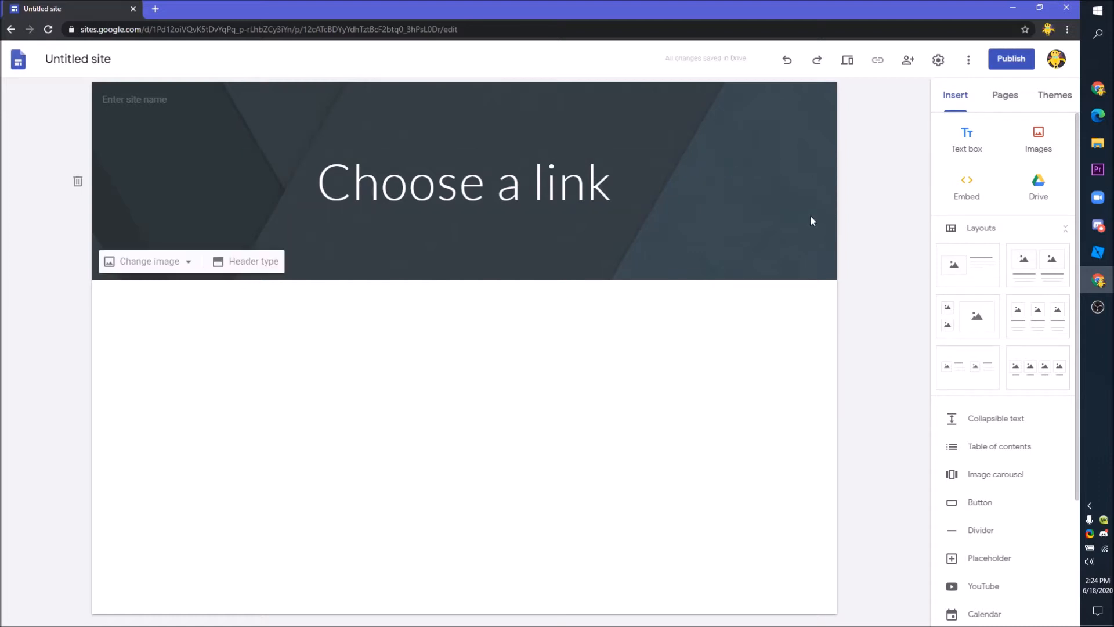
pyautogui.click(176, 273)
pyautogui.click(177, 277)
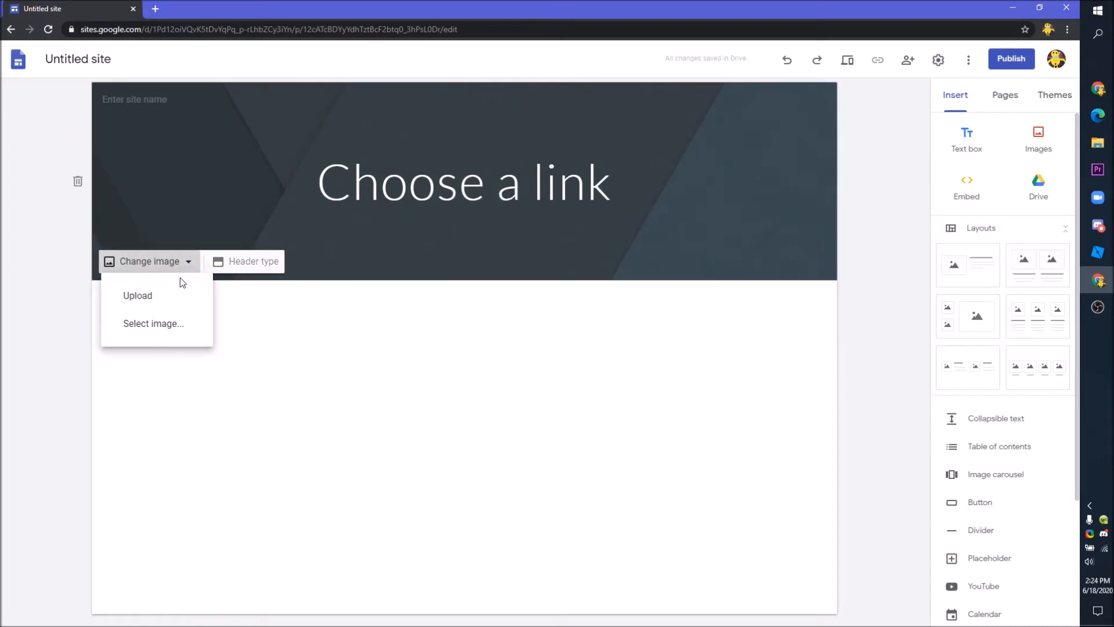
pyautogui.click(169, 339)
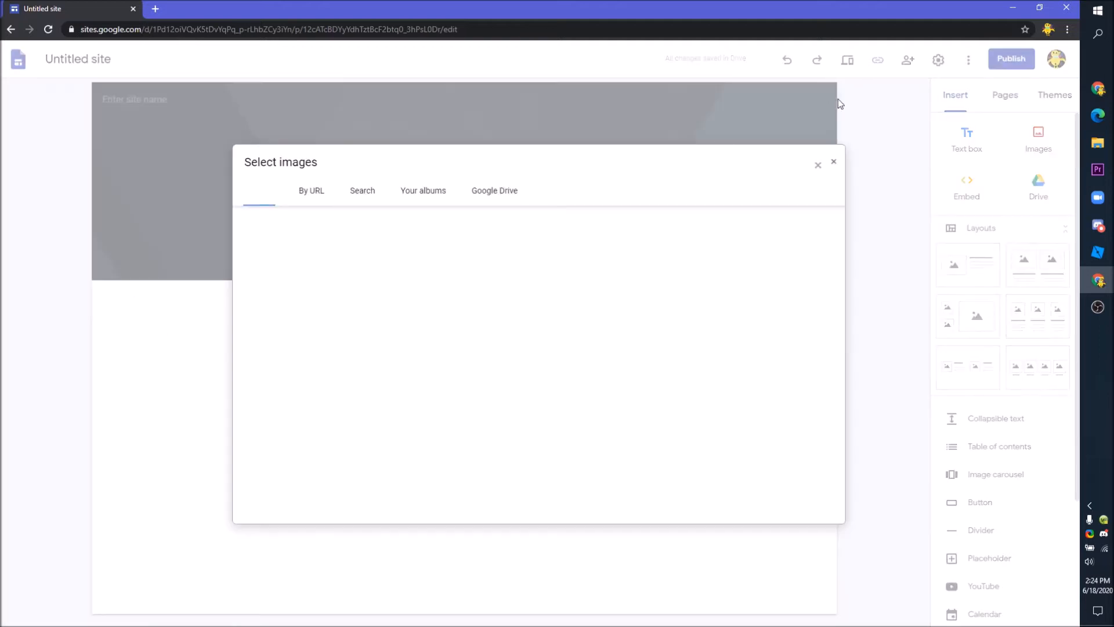
pyautogui.scroll(-3, 432, 272)
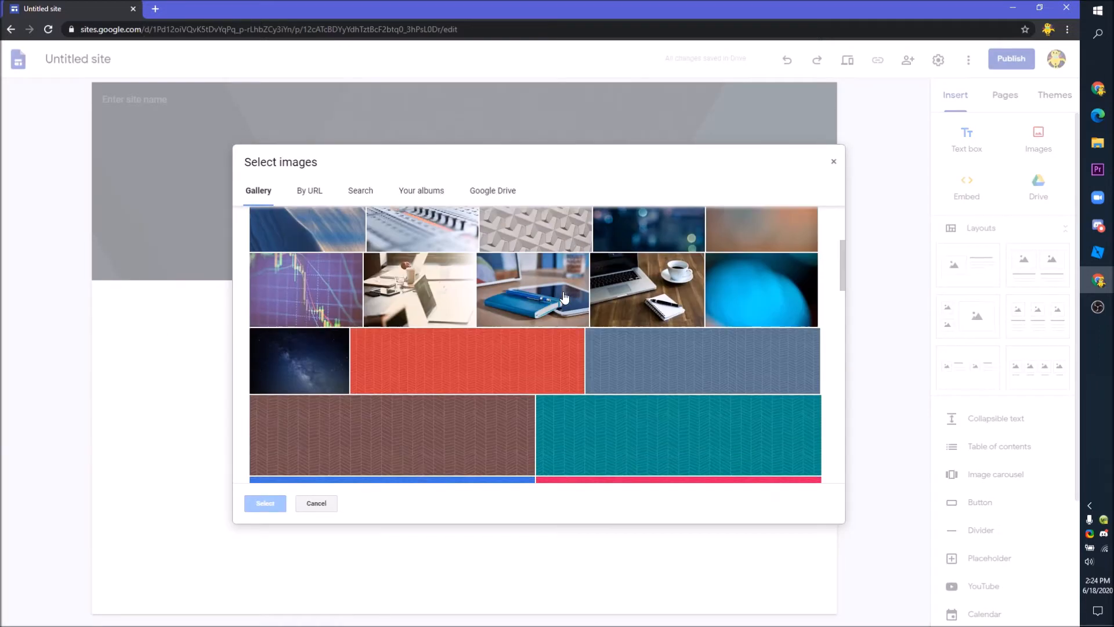
pyautogui.scroll(2, 430, 298)
pyautogui.doubleClick(430, 298)
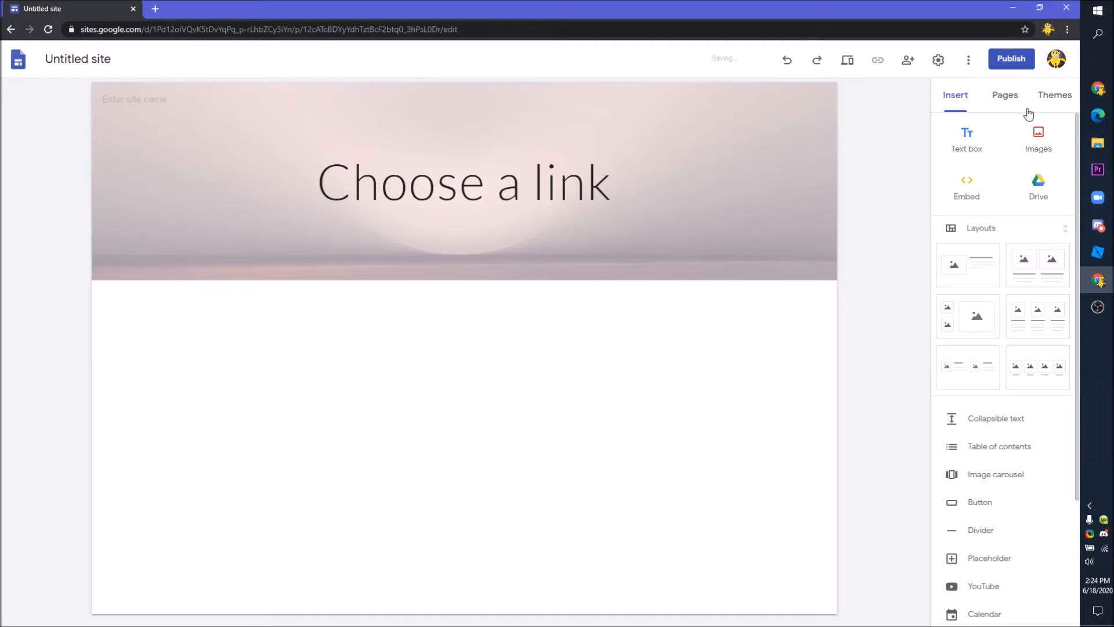
# Insert the red YouTube logo from a Google image search for "Youtube" and shrink it beneath the header
pyautogui.click(1036, 128)
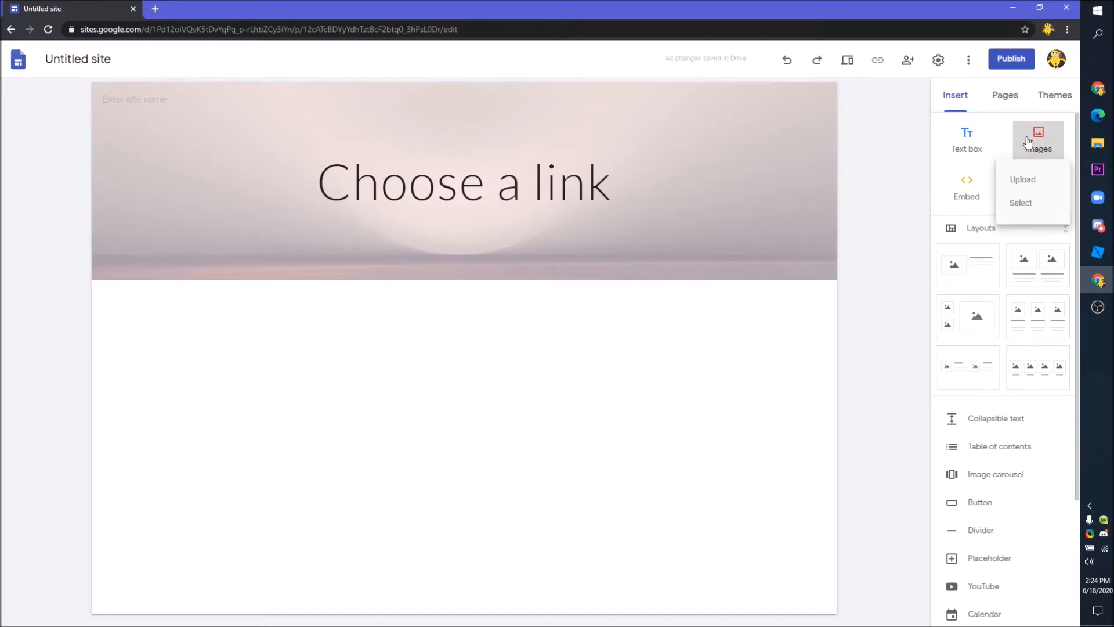
pyautogui.click(1024, 200)
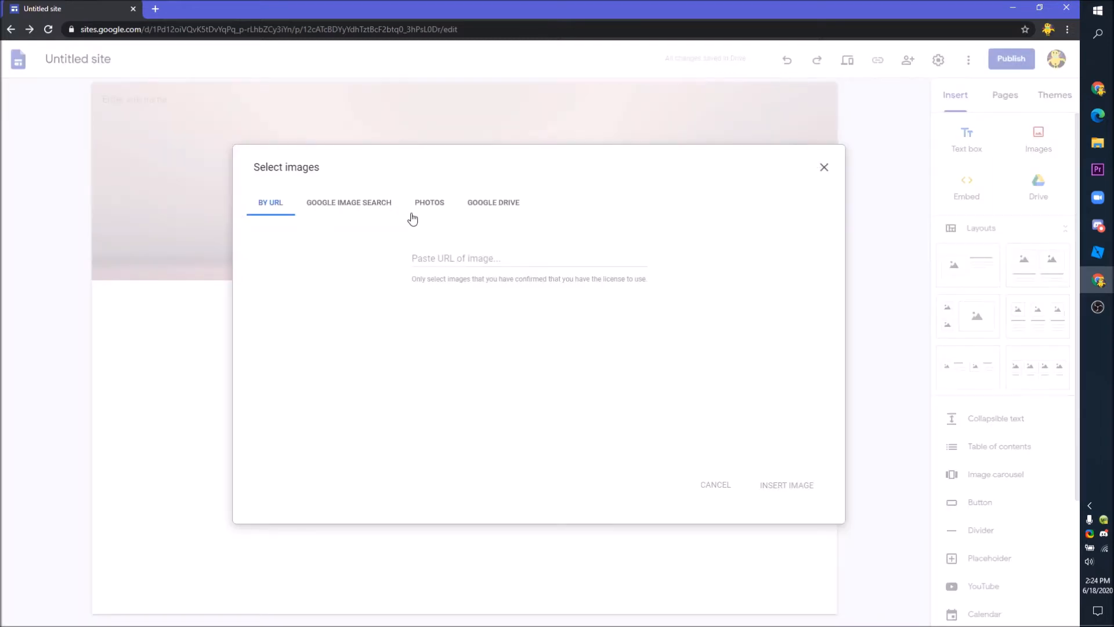
pyautogui.click(380, 203)
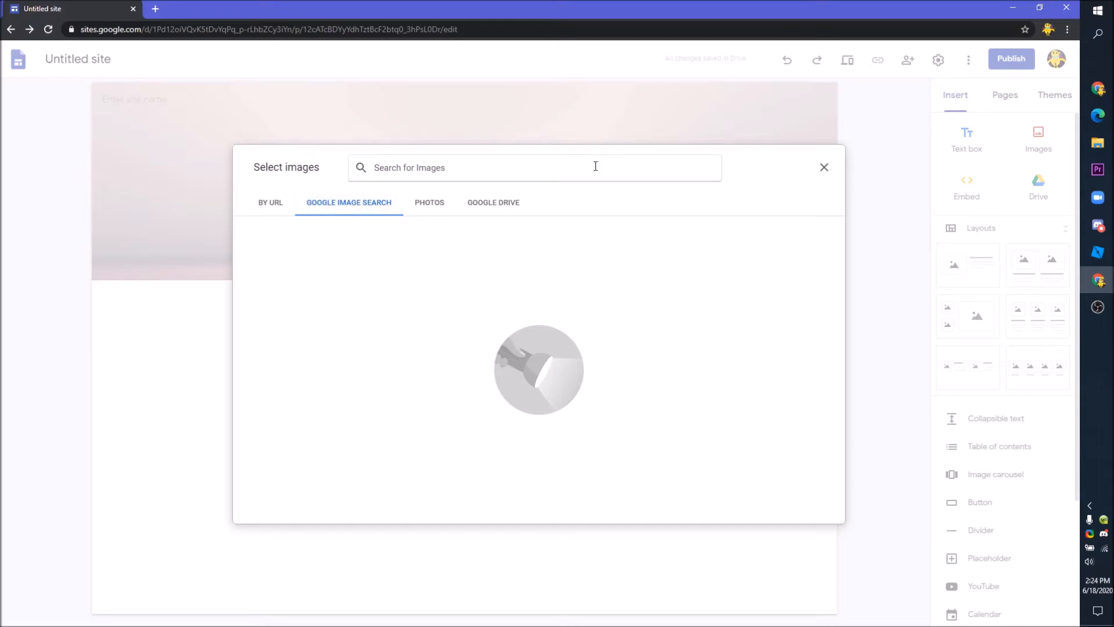
pyautogui.write('Youtube')
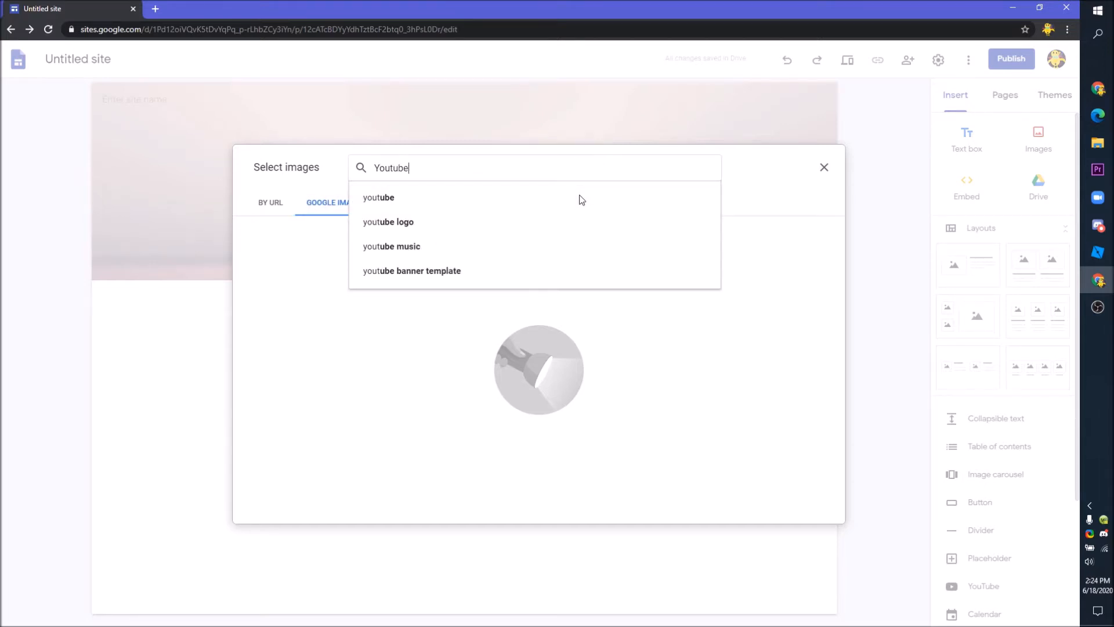
pyautogui.press('Return')
pyautogui.click(296, 264)
pyautogui.click(812, 507)
pyautogui.moveTo(340, 444); pyautogui.dragTo(283, 393)
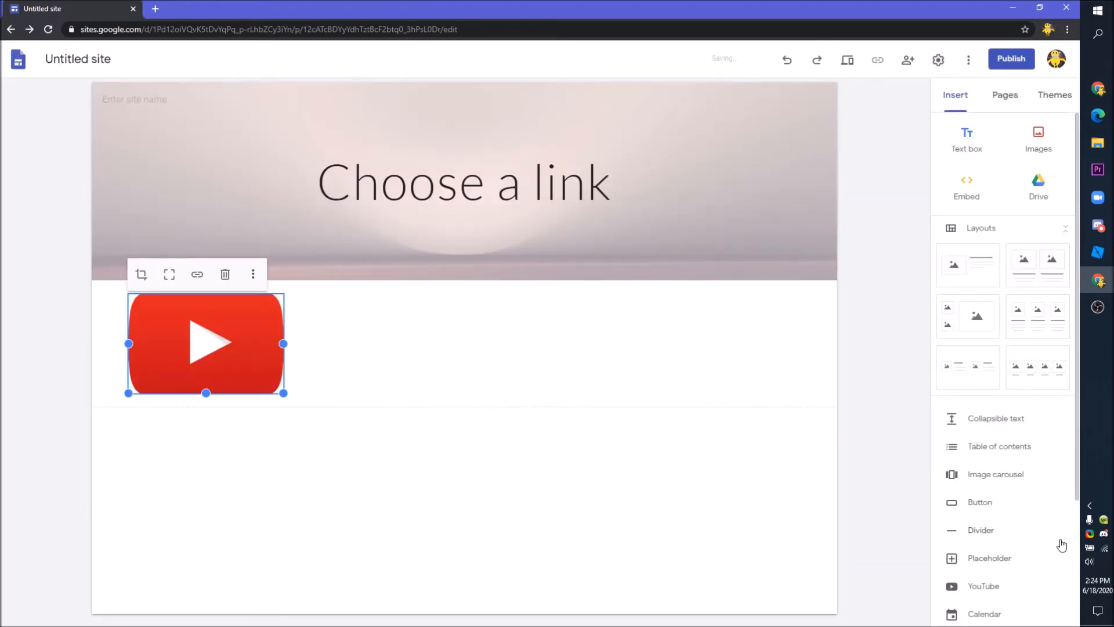
pyautogui.click(969, 502)
pyautogui.write('YouTu')
pyautogui.press('BackSpace')
pyautogui.write('ubne')
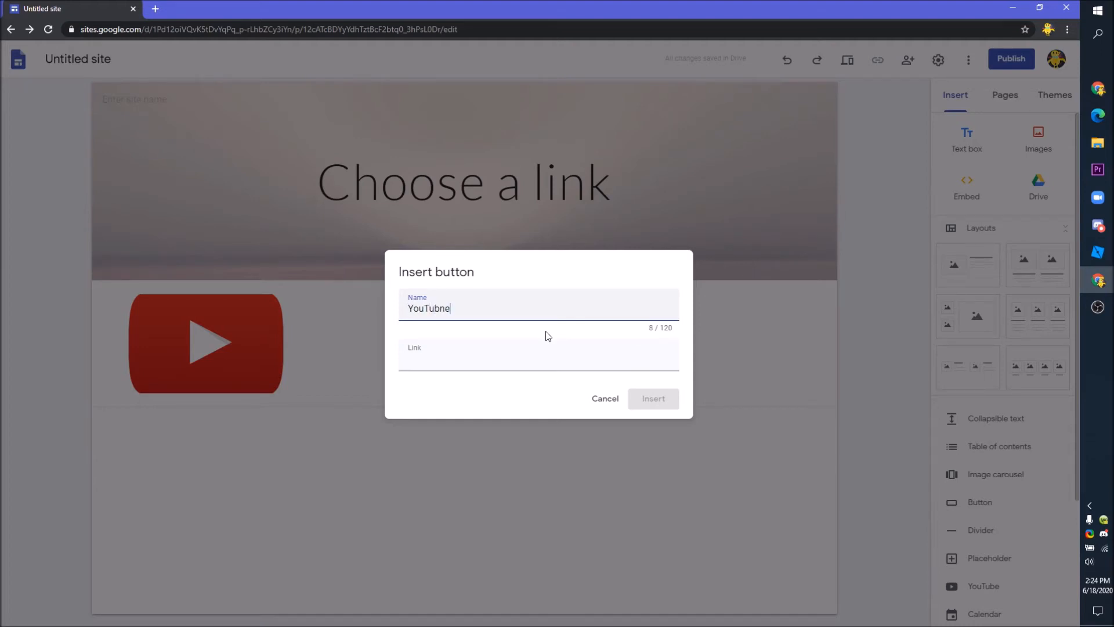
pyautogui.press('BackSpace')
pyautogui.press('BackSpace')
pyautogui.write('e')
pyautogui.press('Tab')
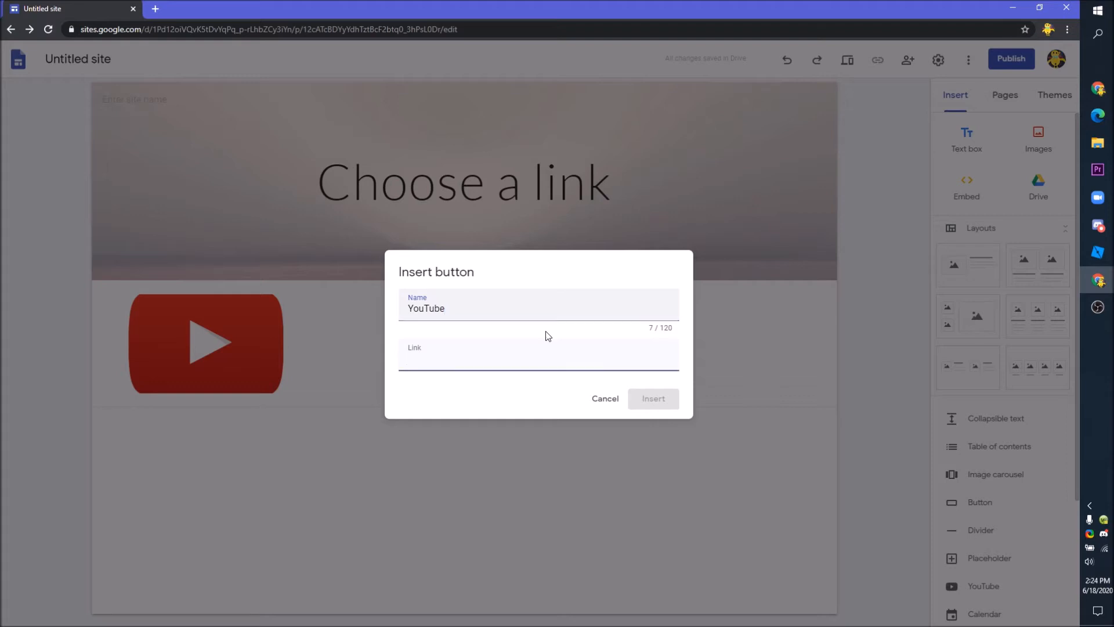
pyautogui.write('https')
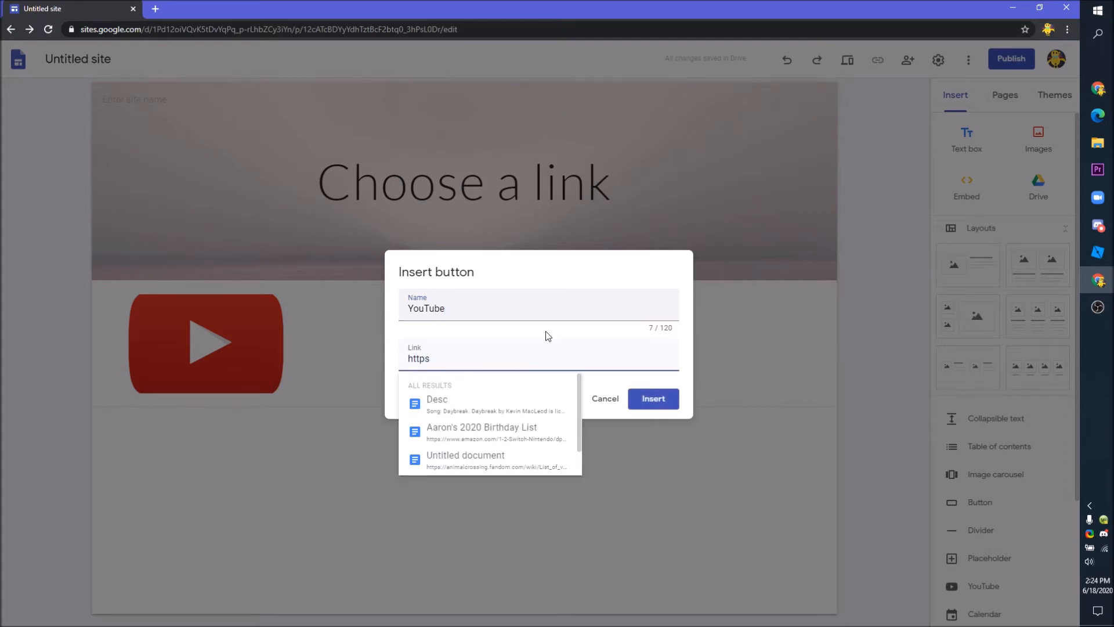
pyautogui.write('://www.')
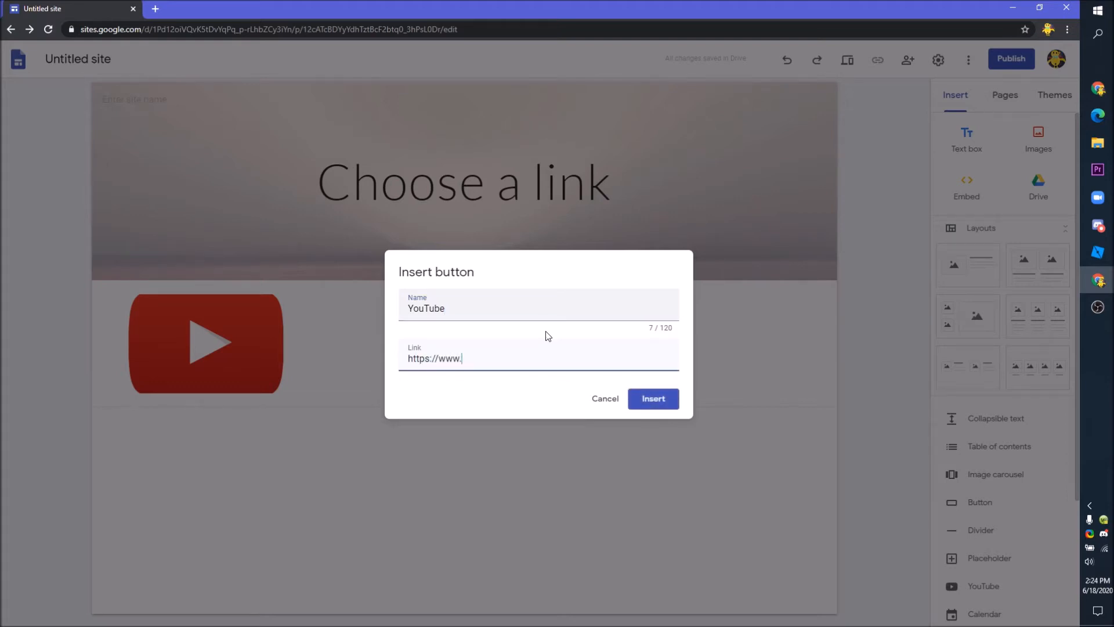
pyautogui.write('youtube.com')
pyautogui.press('Return')
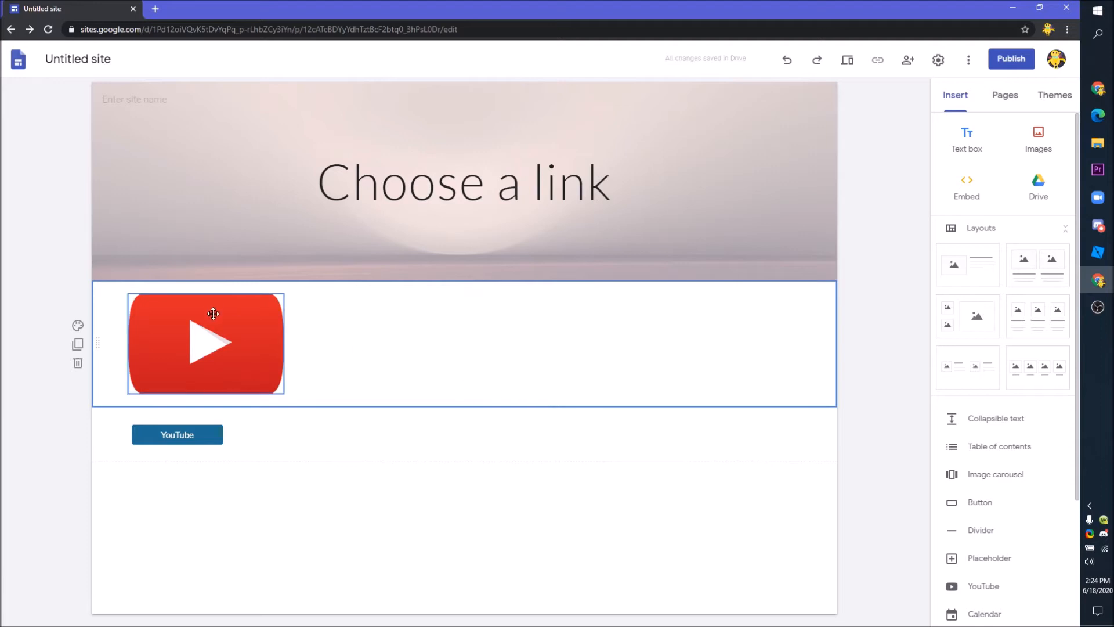
pyautogui.moveTo(216, 433); pyautogui.dragTo(203, 433)
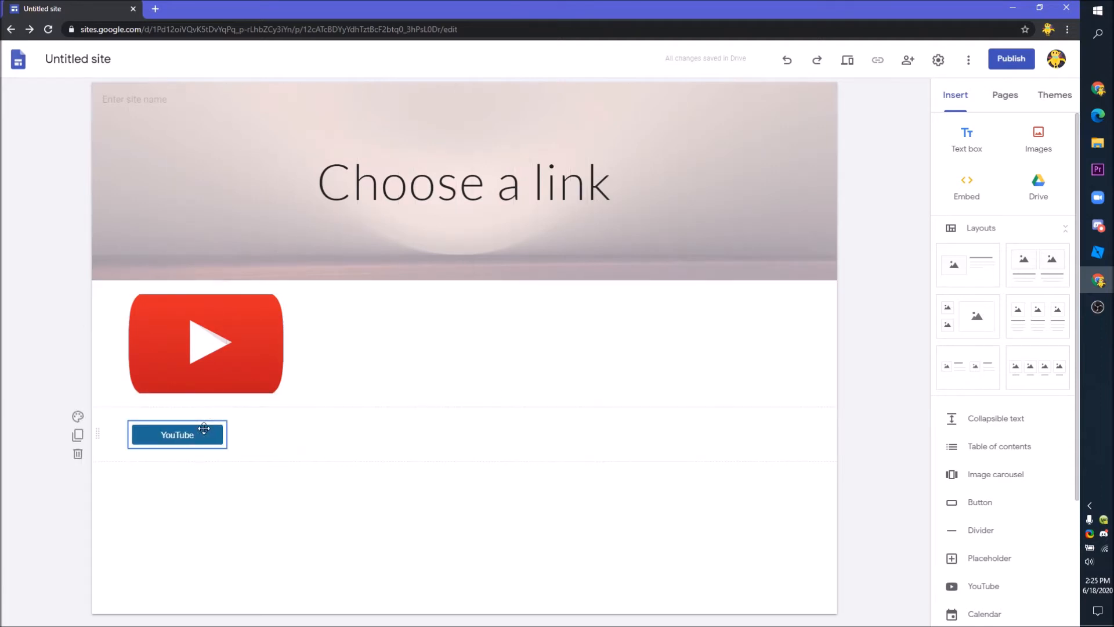
pyautogui.moveTo(265, 360); pyautogui.dragTo(172, 356)
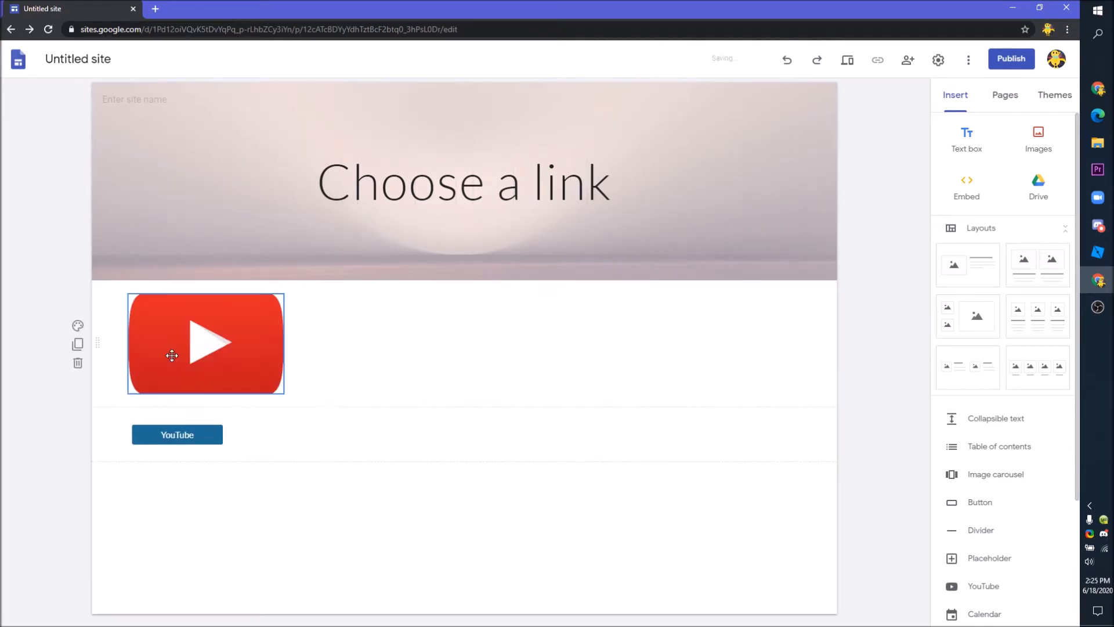
# Review the web publishing settings, including the option asking public search engines not to display the site
pyautogui.click(1009, 57)
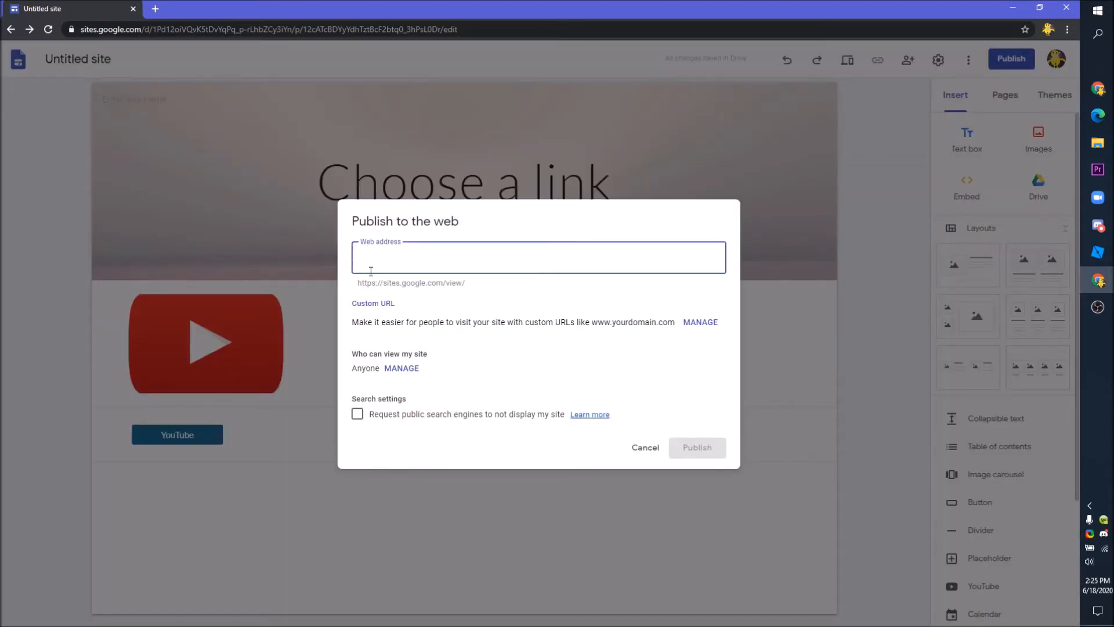
pyautogui.click(356, 415)
pyautogui.moveTo(379, 415); pyautogui.dragTo(521, 415)
pyautogui.click(522, 471)
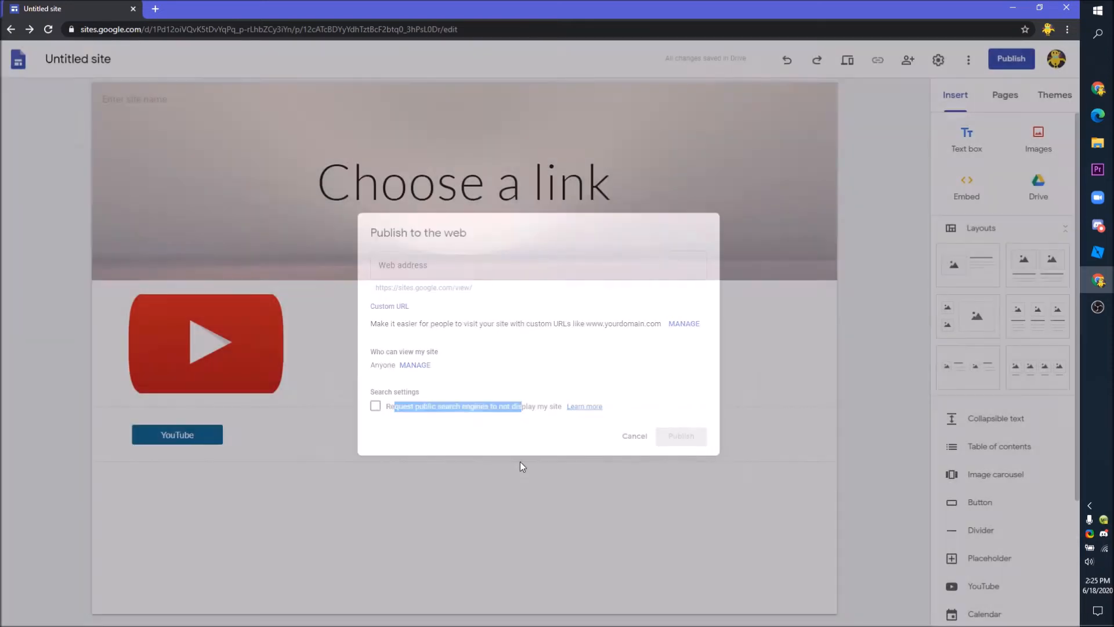
# Publish the site at web address "newtabexampleyt" and request public search engines not to display it
pyautogui.click(1022, 56)
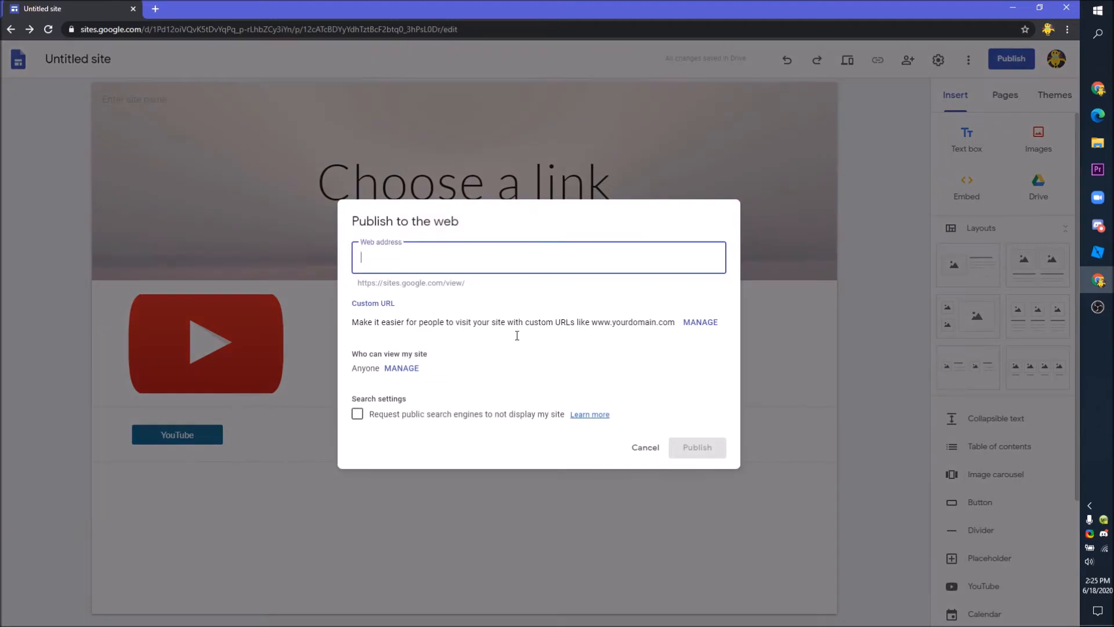
pyautogui.click(366, 415)
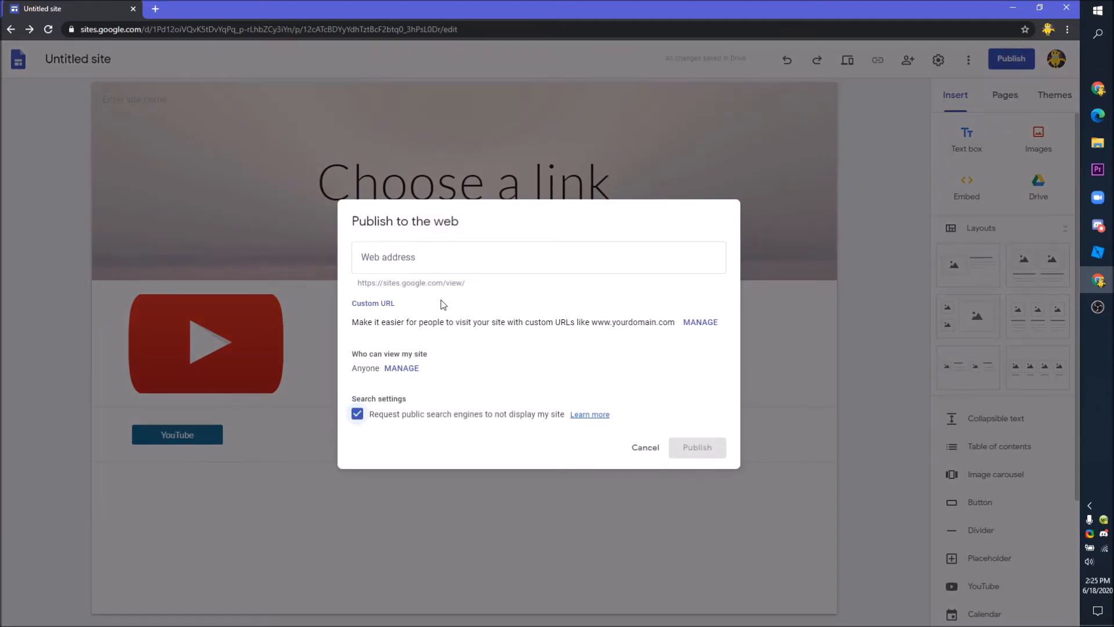
pyautogui.click(443, 263)
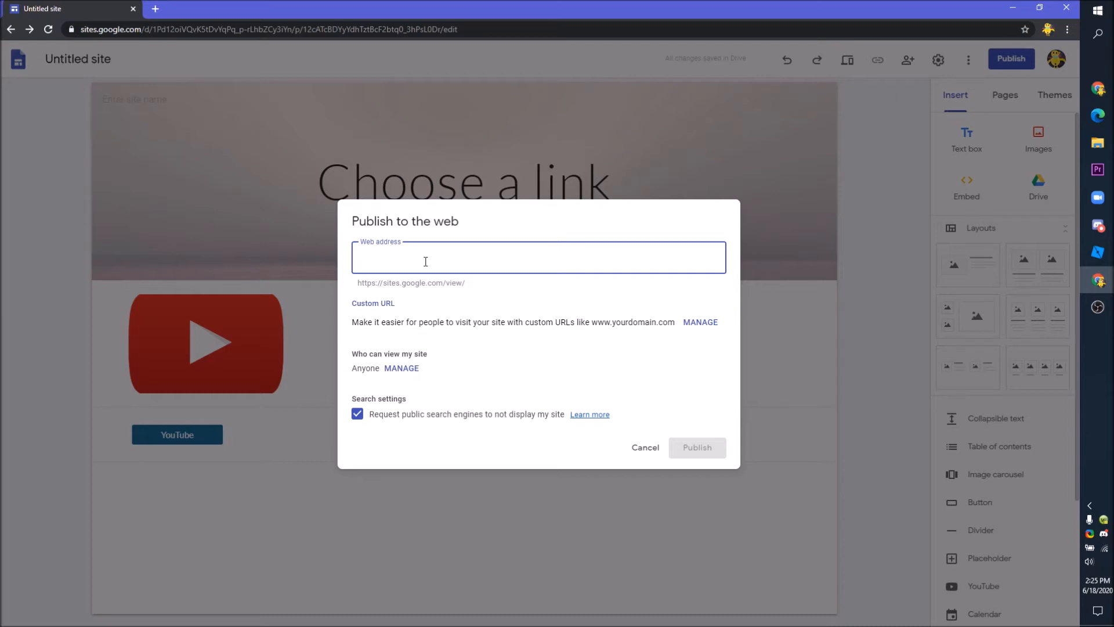
pyautogui.write('newtabexample')
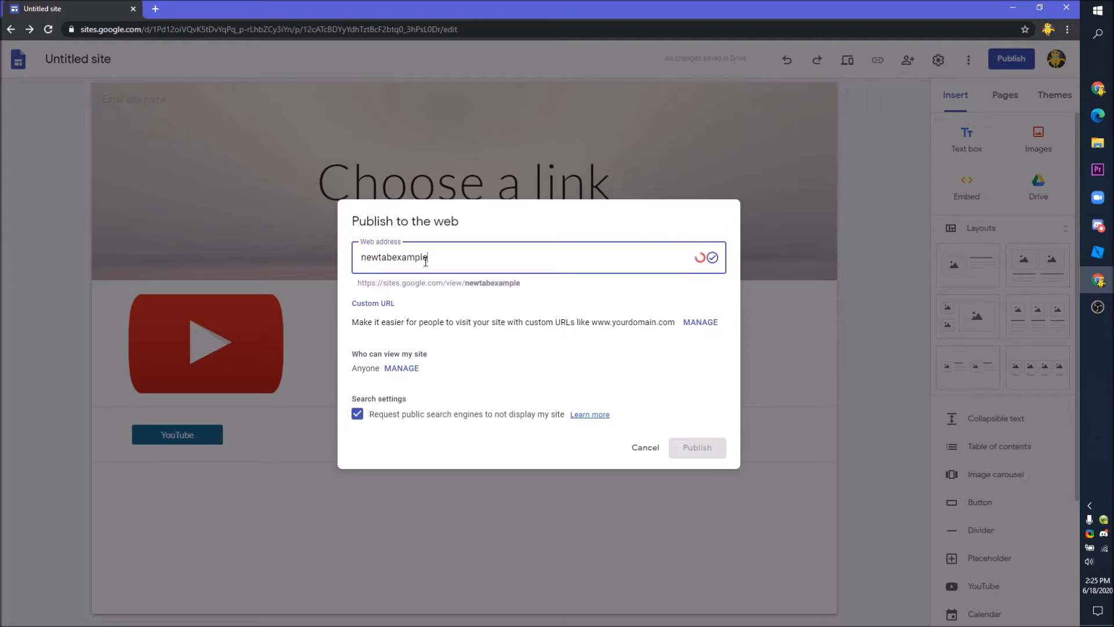
pyautogui.write('yt')
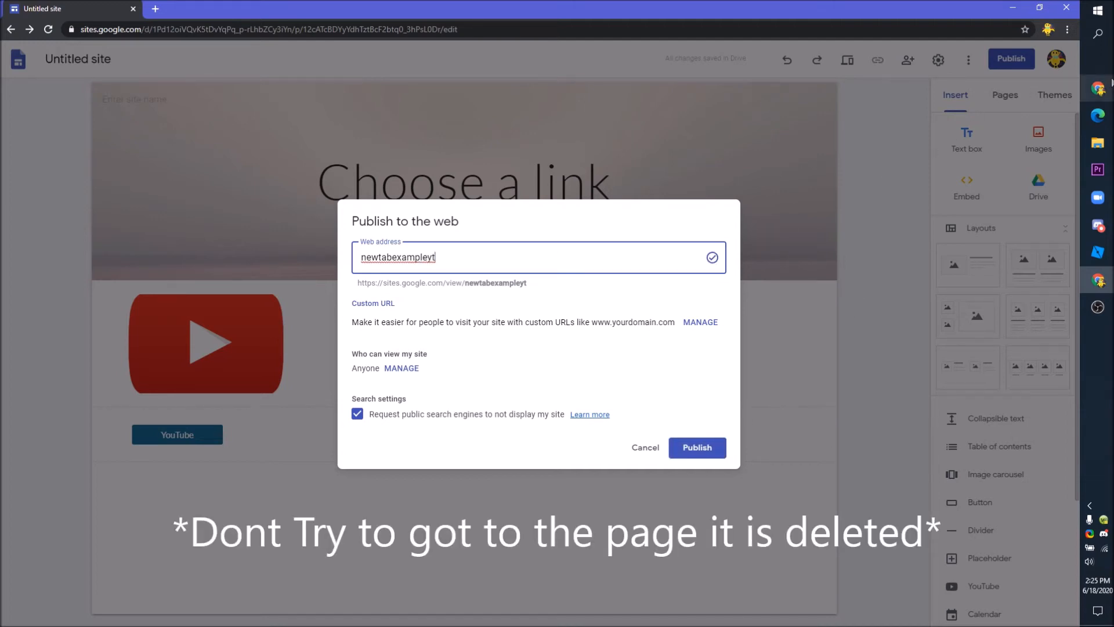
pyautogui.click(1105, 88)
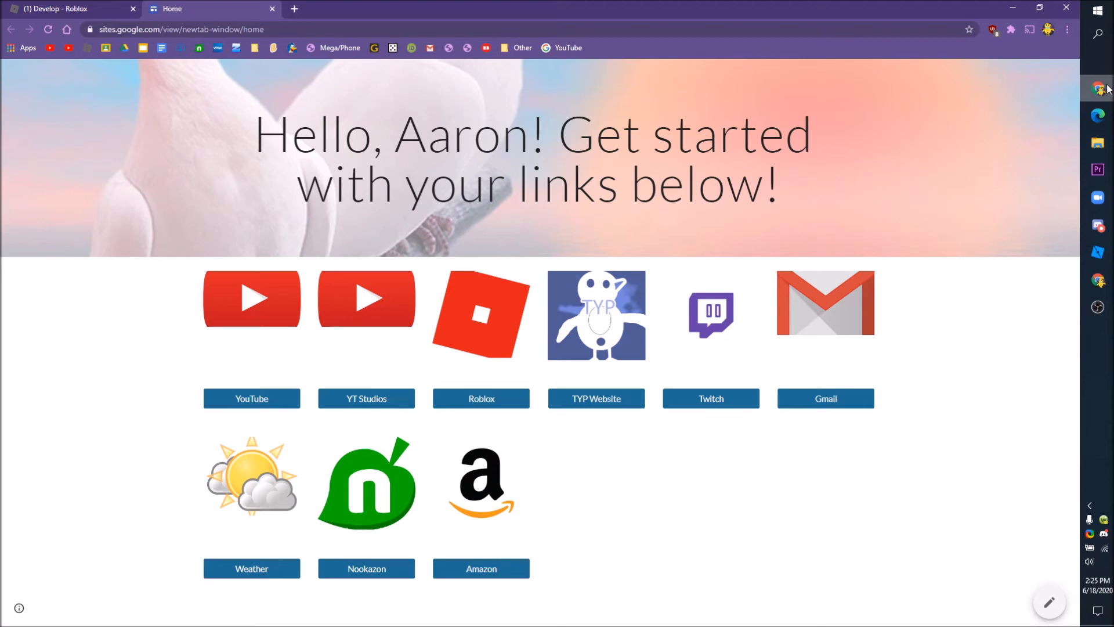
pyautogui.click(1108, 88)
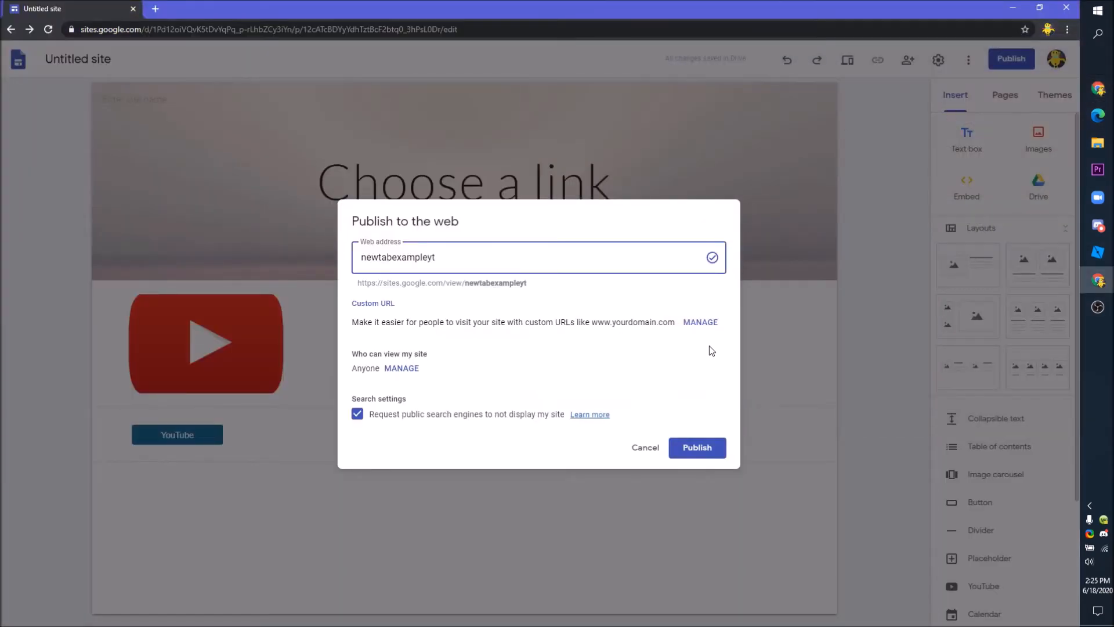
pyautogui.click(718, 447)
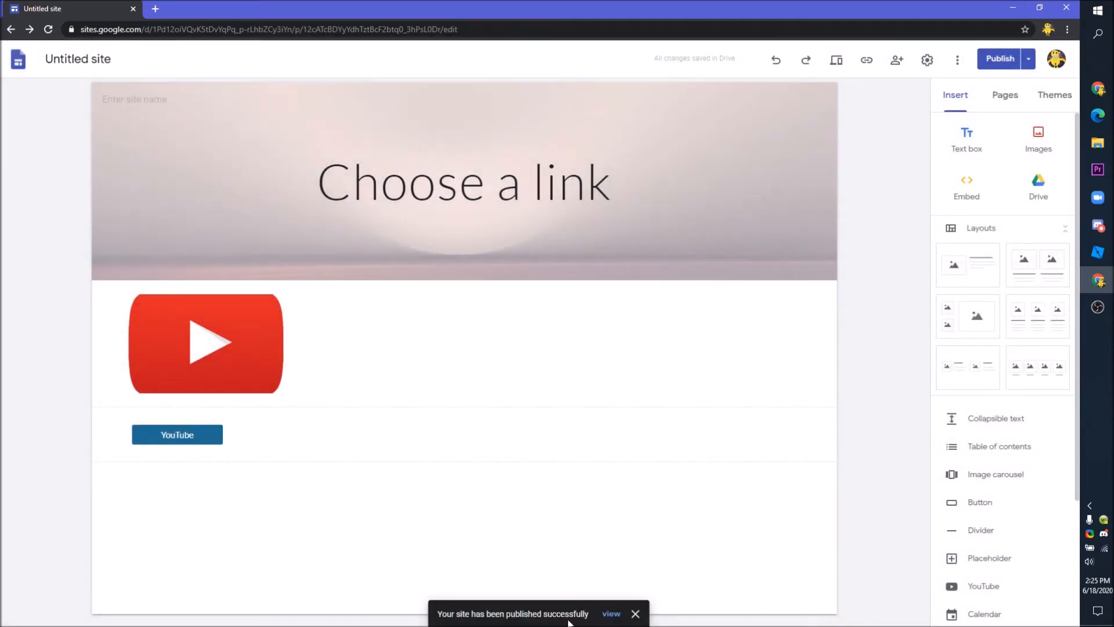
# View the published site, test its YouTube button, and close the YouTube page it opens
pyautogui.click(609, 613)
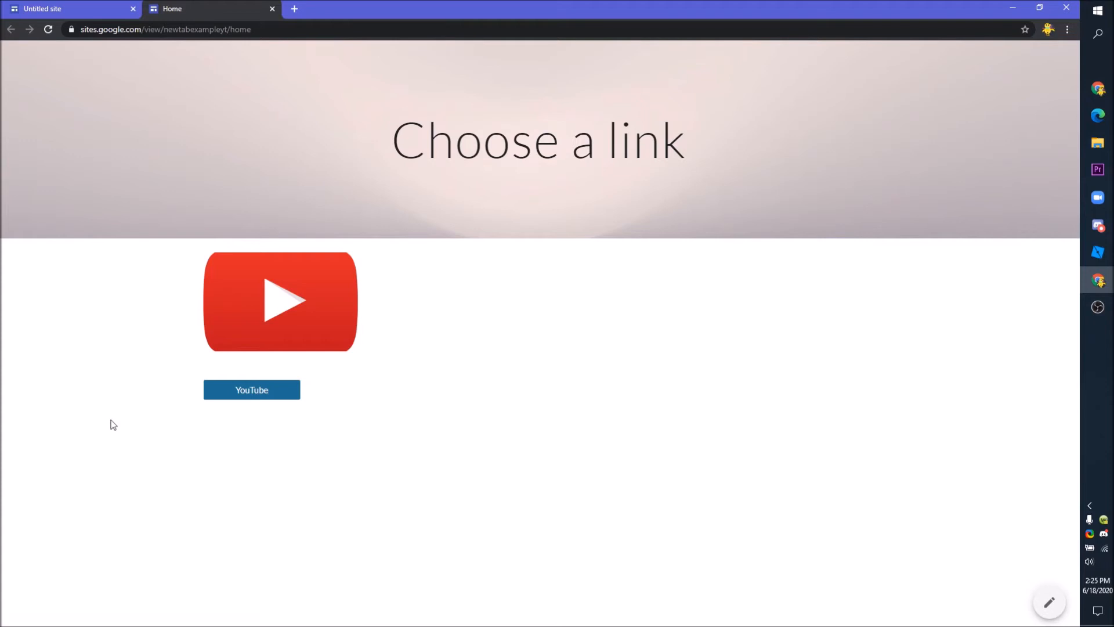
pyautogui.click(266, 397)
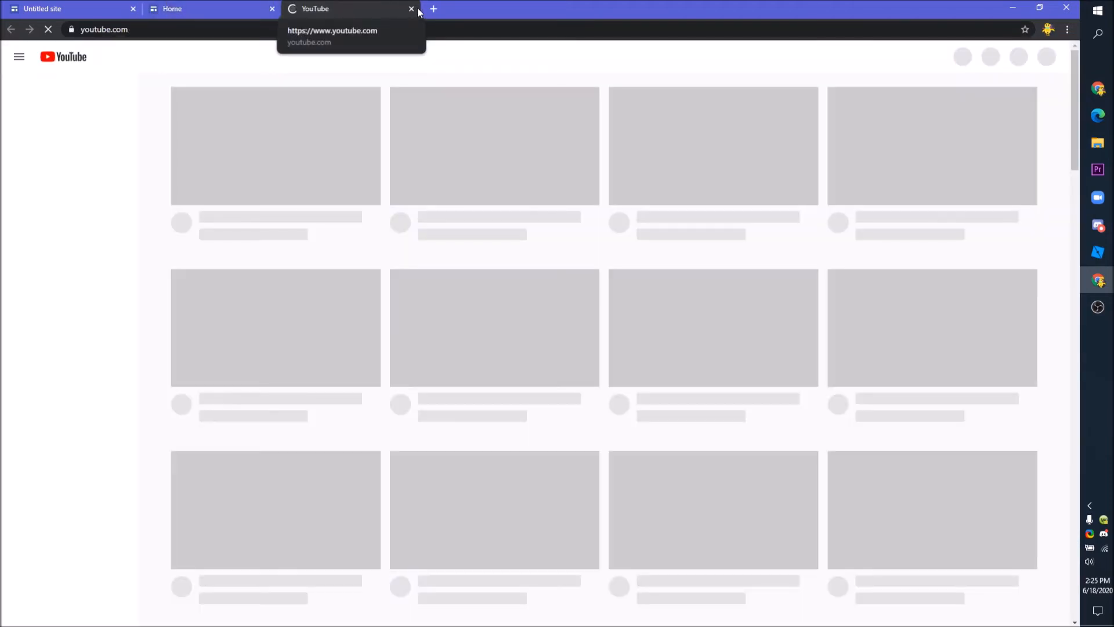
pyautogui.click(411, 9)
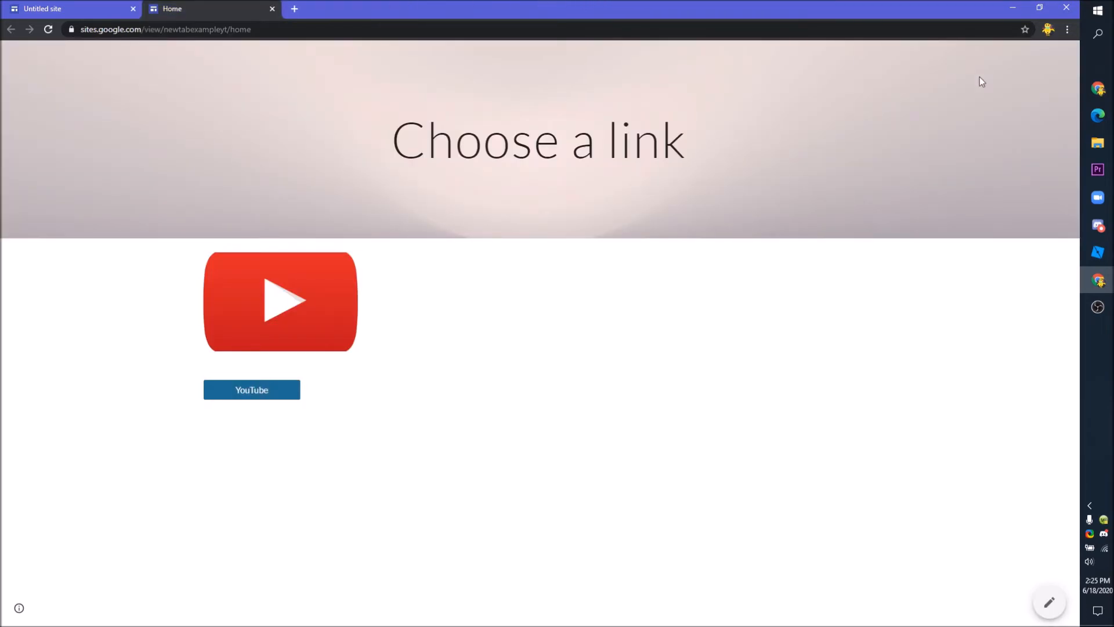
# Open the Change New Tab extension's Chrome Web Store page in a new tab and add the extension to Chrome
pyautogui.click(293, 9)
pyautogui.write('https://chrome.google.com/webstore/detail/change-new-tab/mocklpfdimiadpbgamlgehpgpodggahe')
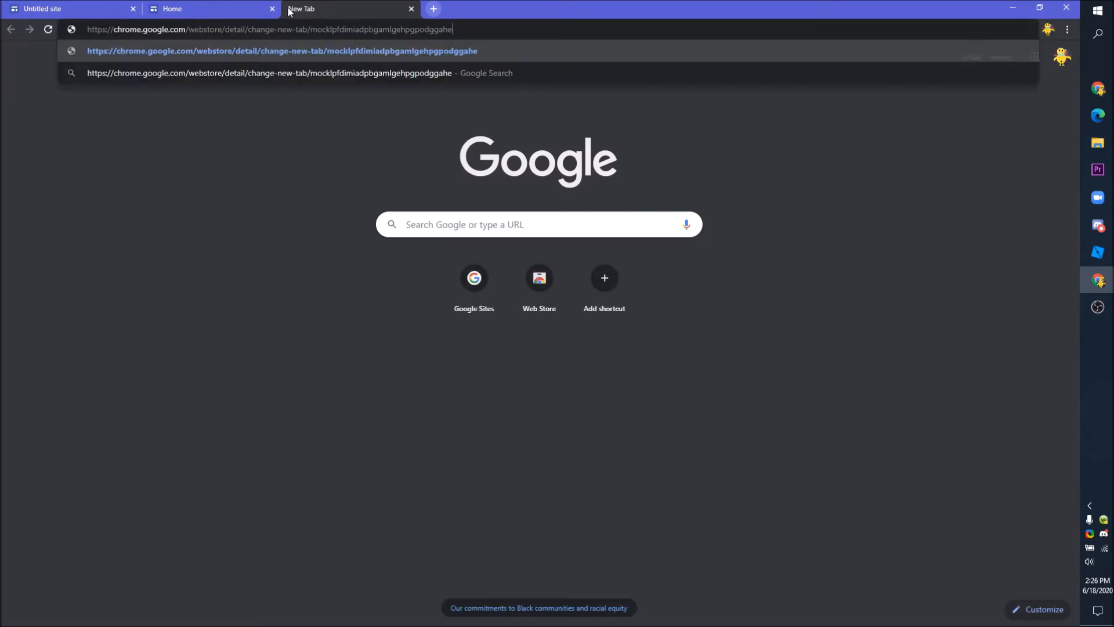
pyautogui.moveTo(90, 29); pyautogui.dragTo(148, 29)
pyautogui.press('Return')
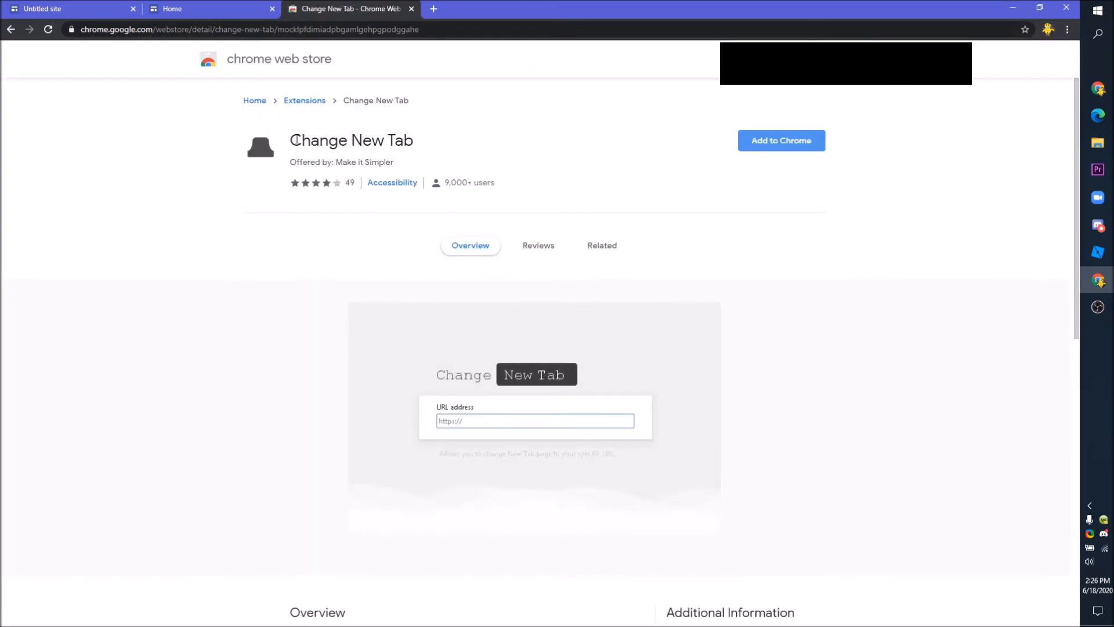
pyautogui.tripleClick(347, 134)
pyautogui.click(742, 151)
pyautogui.click(545, 125)
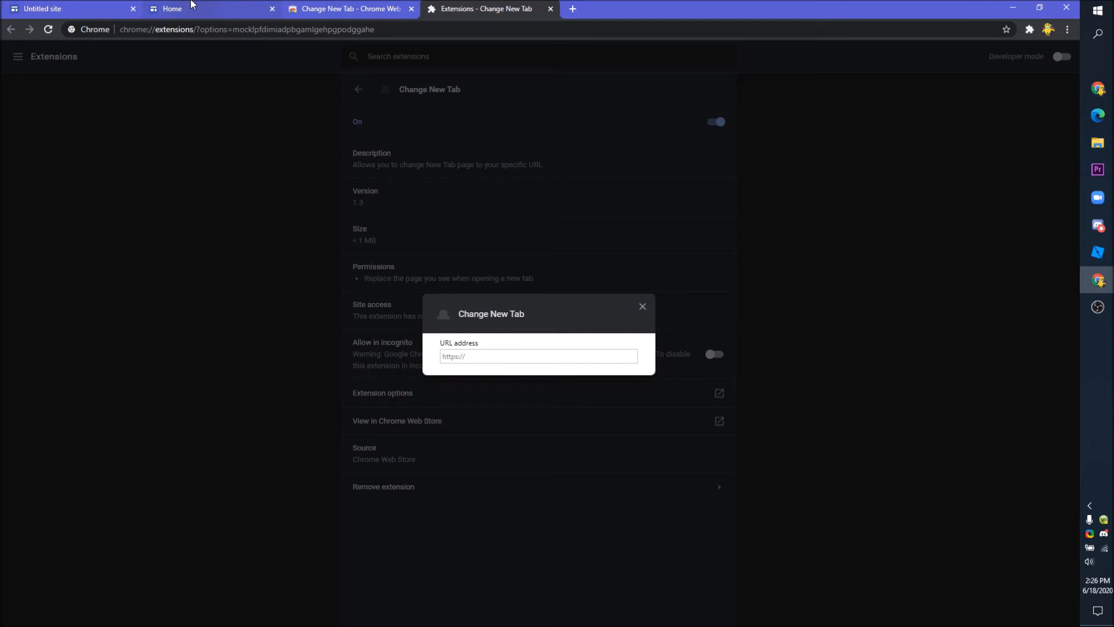
# Copy the published site's address and set it as the URL address in the Change New Tab extension options
pyautogui.click(191, 9)
pyautogui.click(224, 29)
pyautogui.hotkey('ctrl', 'c')
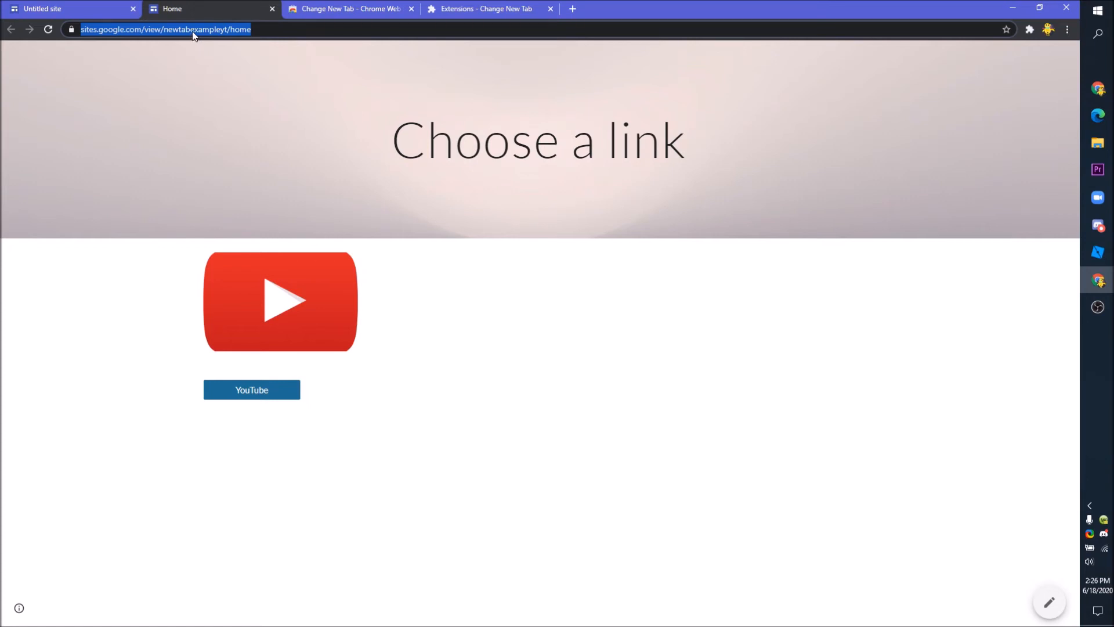
pyautogui.click(447, 8)
pyautogui.click(484, 356)
pyautogui.hotkey('ctrl', 'v')
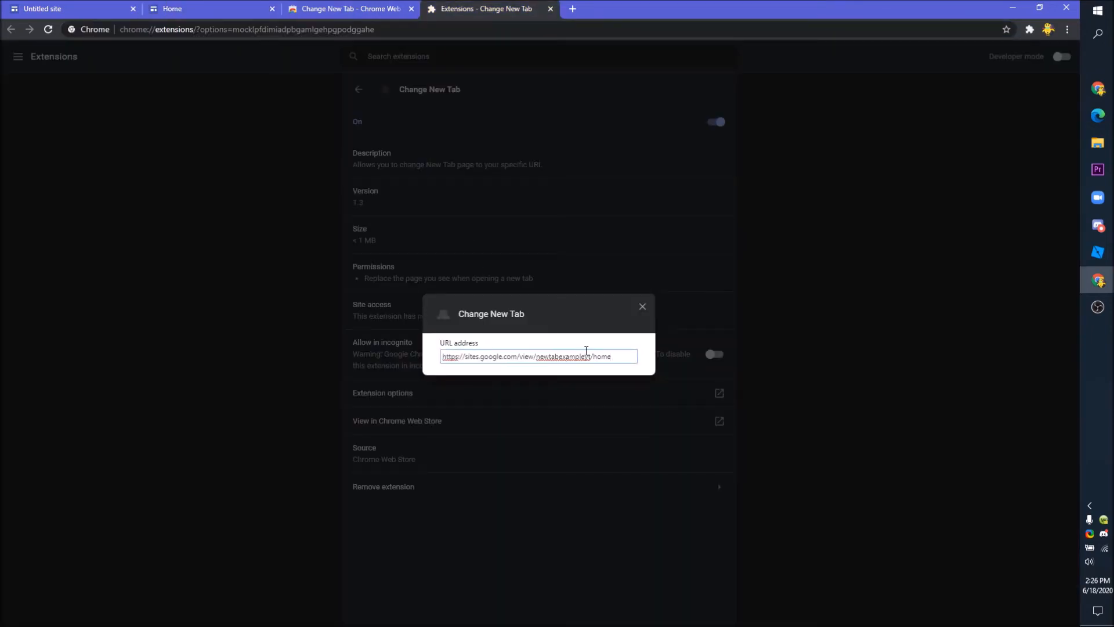
pyautogui.click(643, 306)
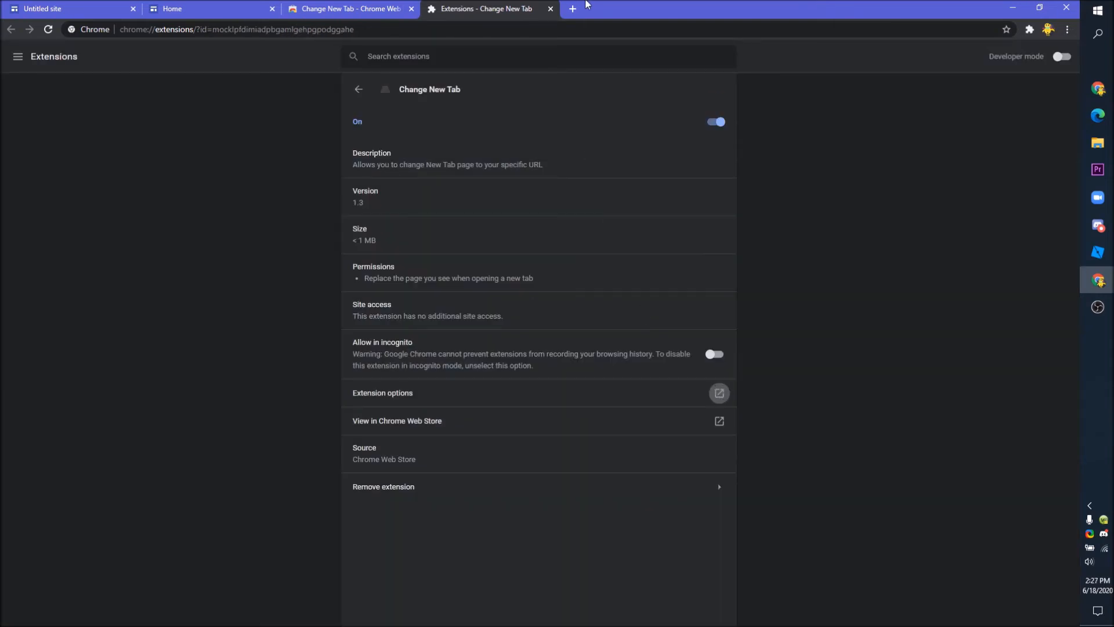
# Open a new tab to test the custom page, keep the extension's changes, and close that tab
pyautogui.click(572, 8)
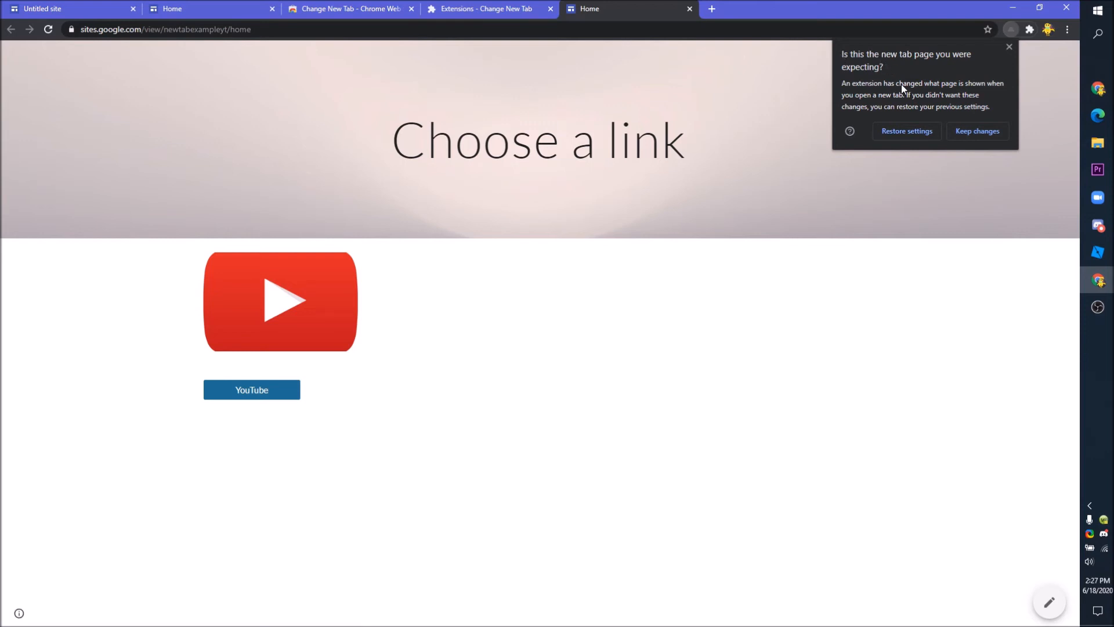
pyautogui.click(974, 134)
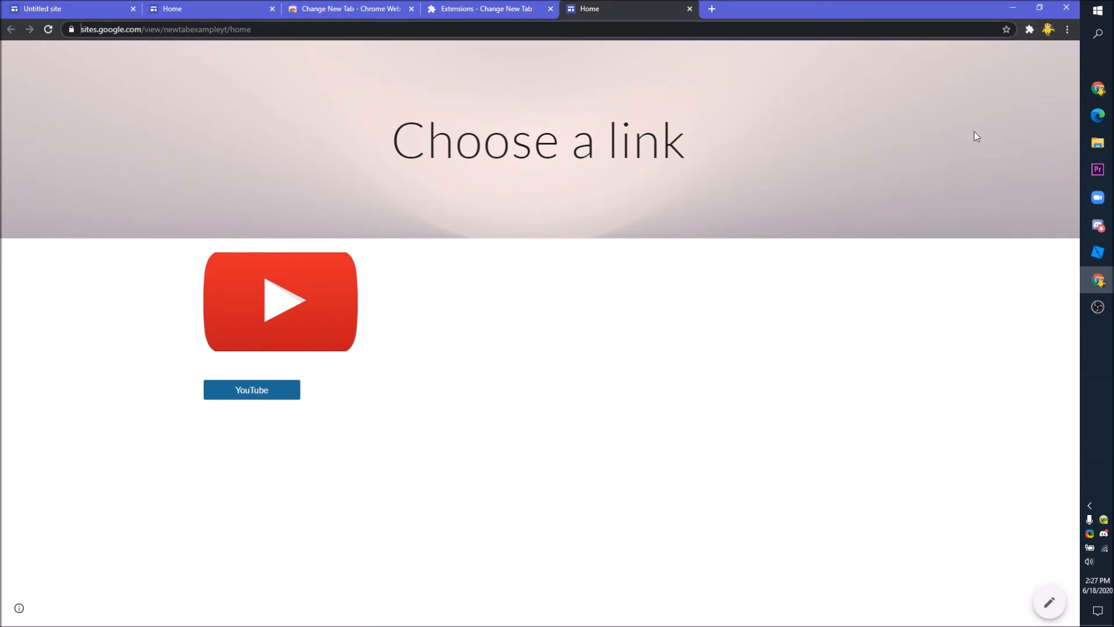
pyautogui.click(1030, 29)
pyautogui.click(1032, 31)
pyautogui.click(689, 9)
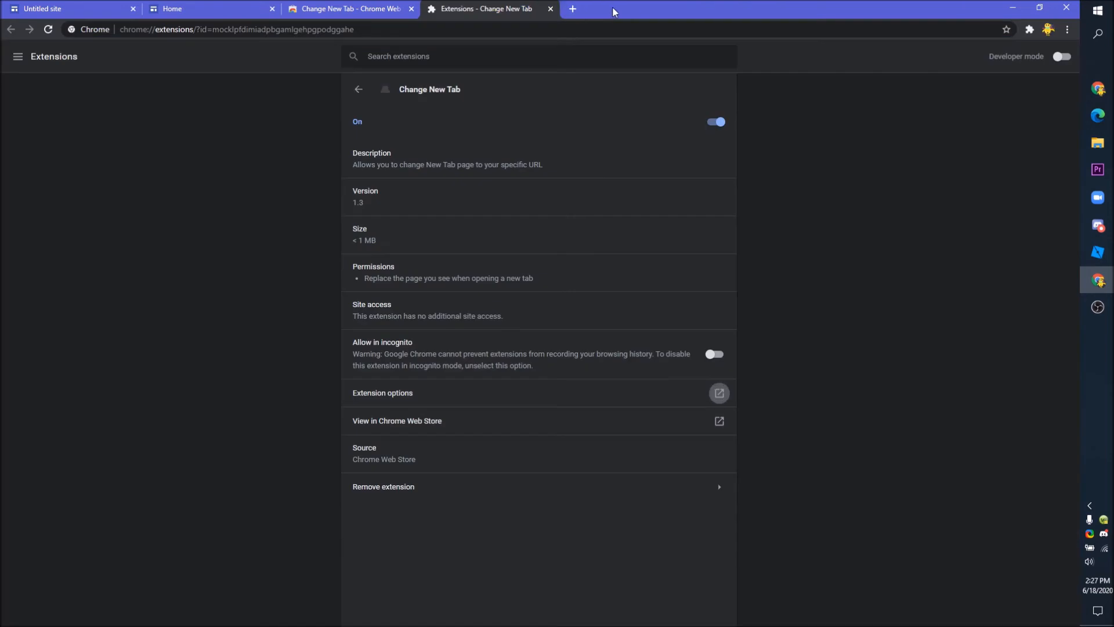
pyautogui.click(578, 9)
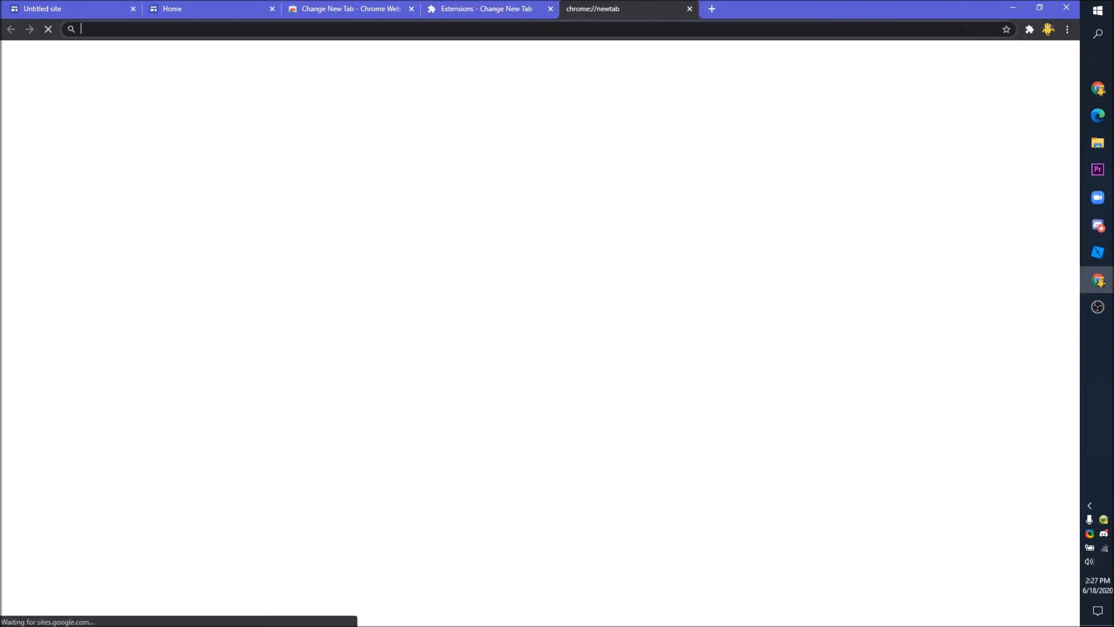
pyautogui.click(1066, 29)
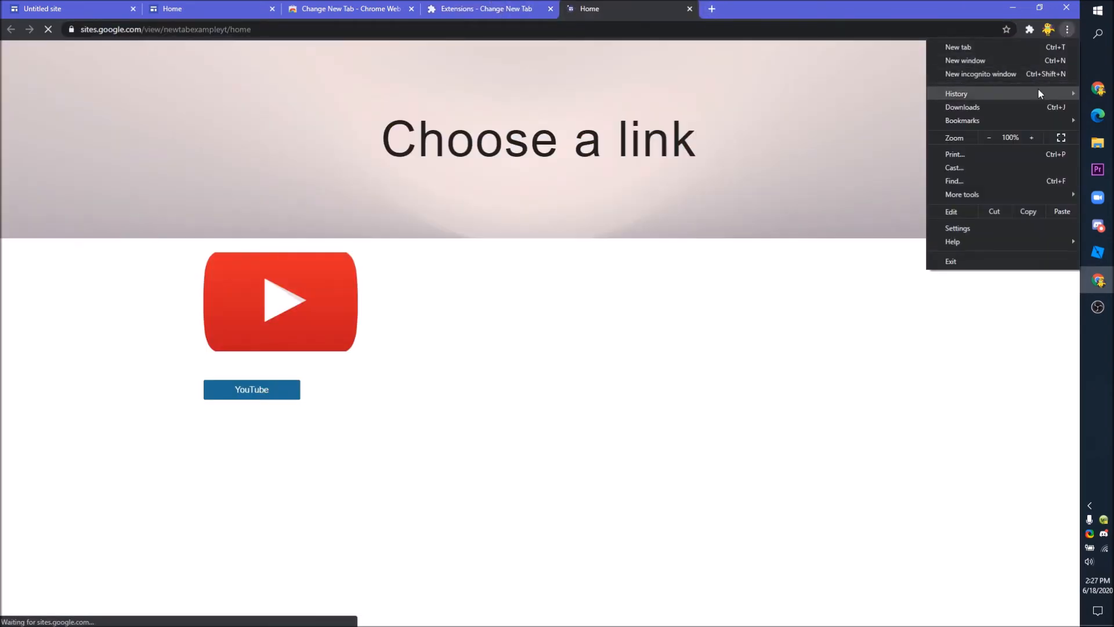
pyautogui.click(997, 228)
pyautogui.scroll(-3, 325, 323)
pyautogui.scroll(-3, 325, 323)
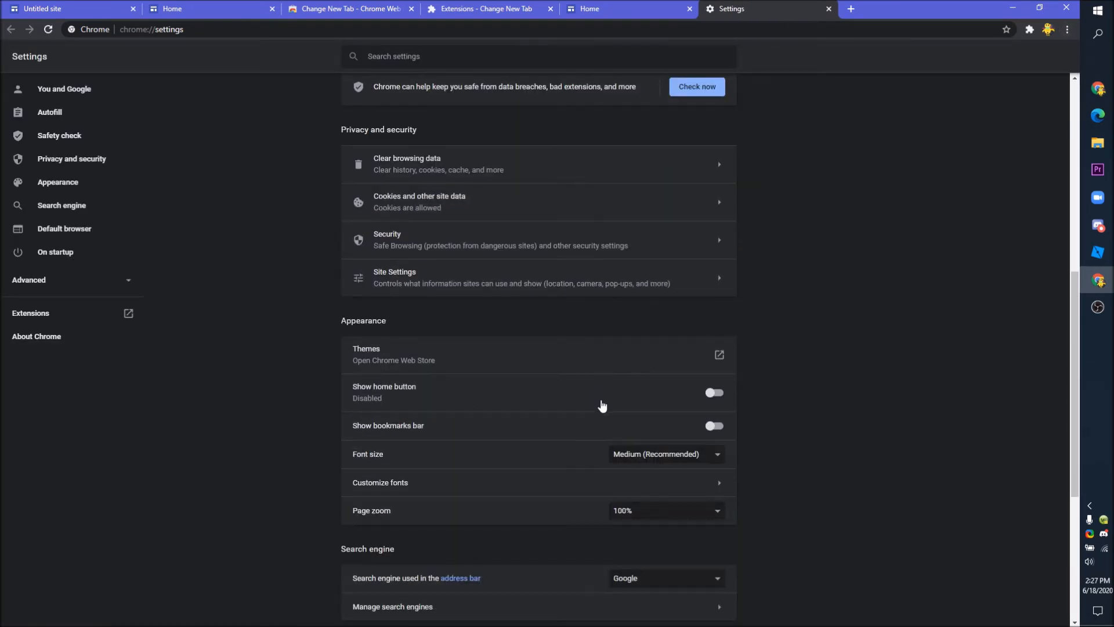
pyautogui.click(602, 405)
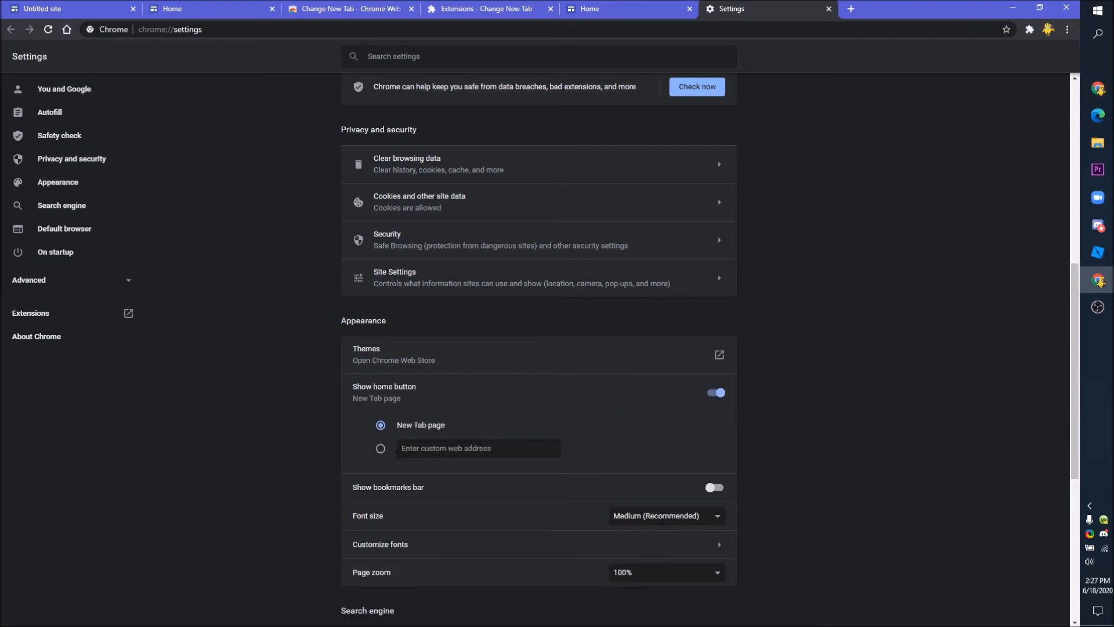
pyautogui.click(381, 449)
pyautogui.rightClick(419, 452)
pyautogui.click(503, 359)
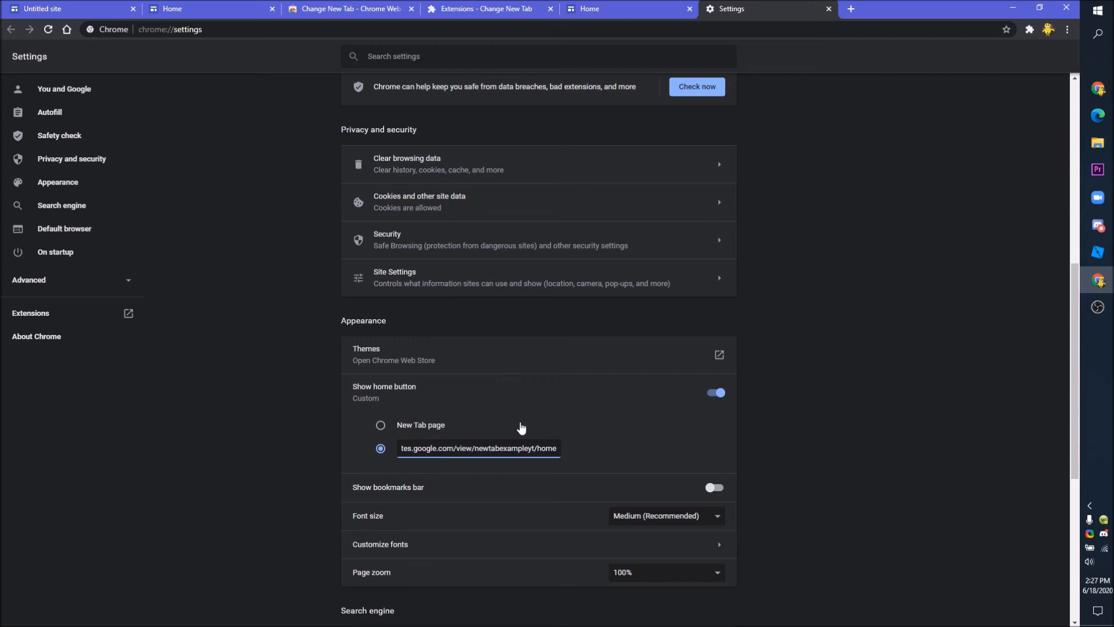
# Test the YouTube link and the home button from a new tab, then close the test tabs
pyautogui.click(851, 9)
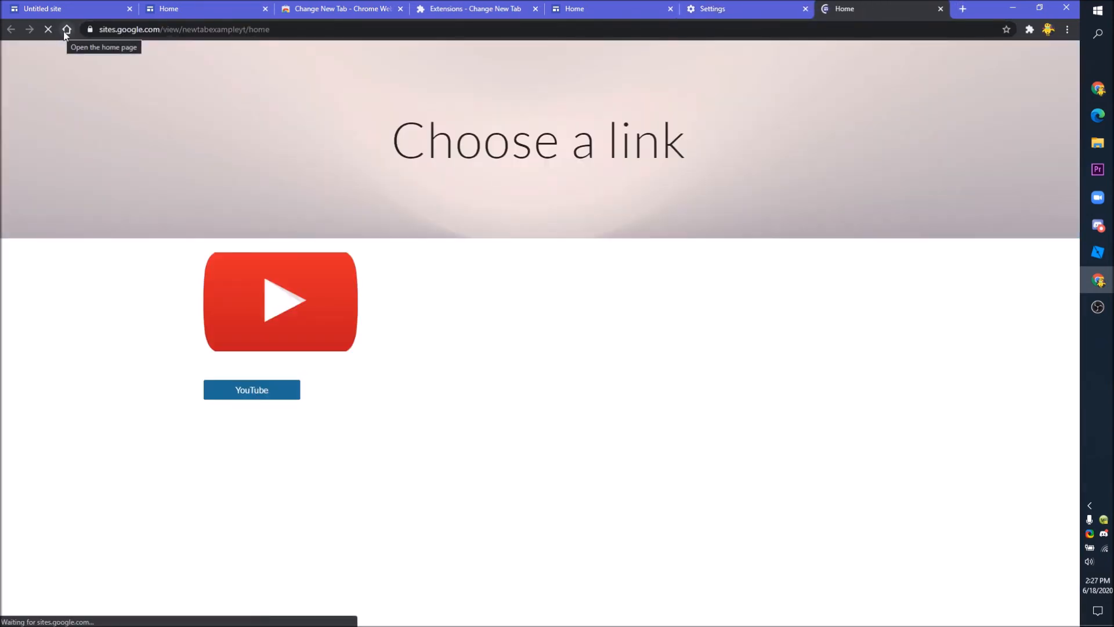
pyautogui.click(217, 390)
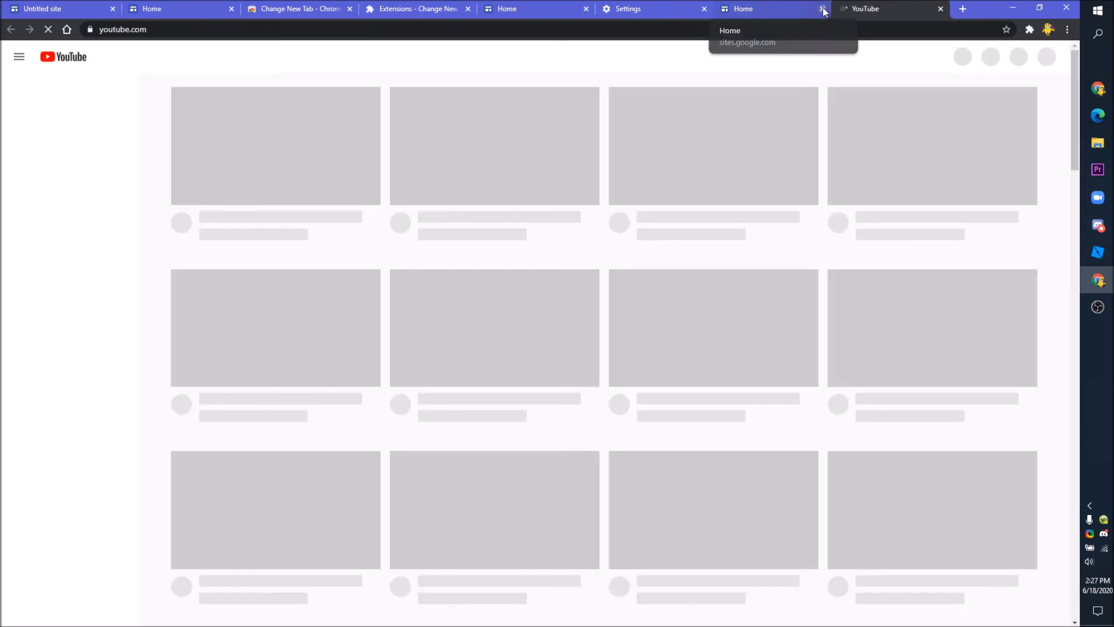
pyautogui.click(822, 9)
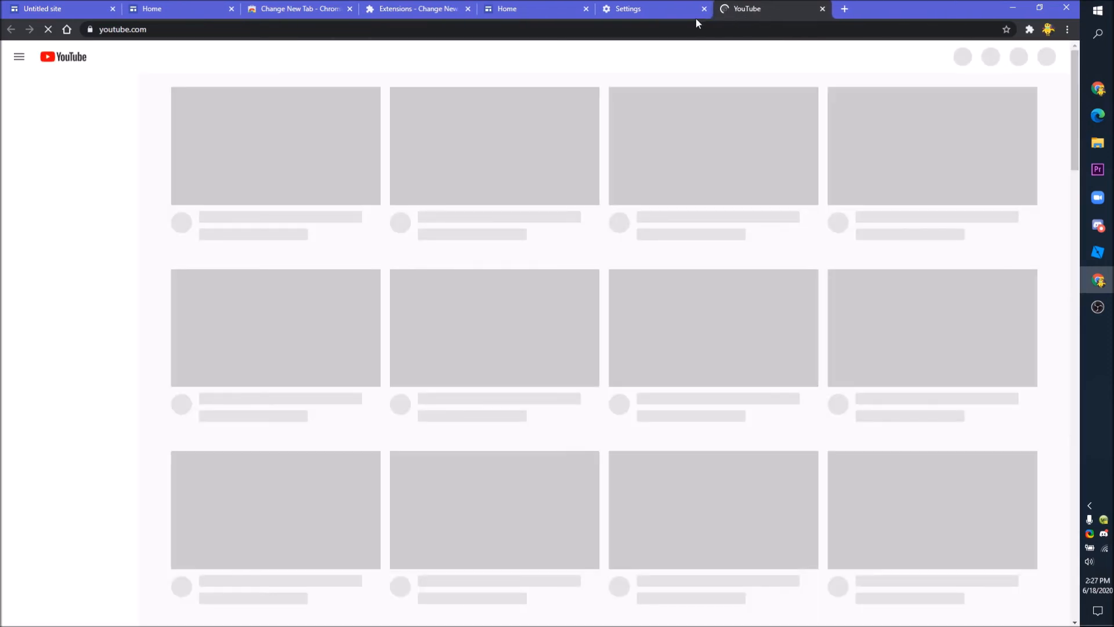
pyautogui.click(67, 29)
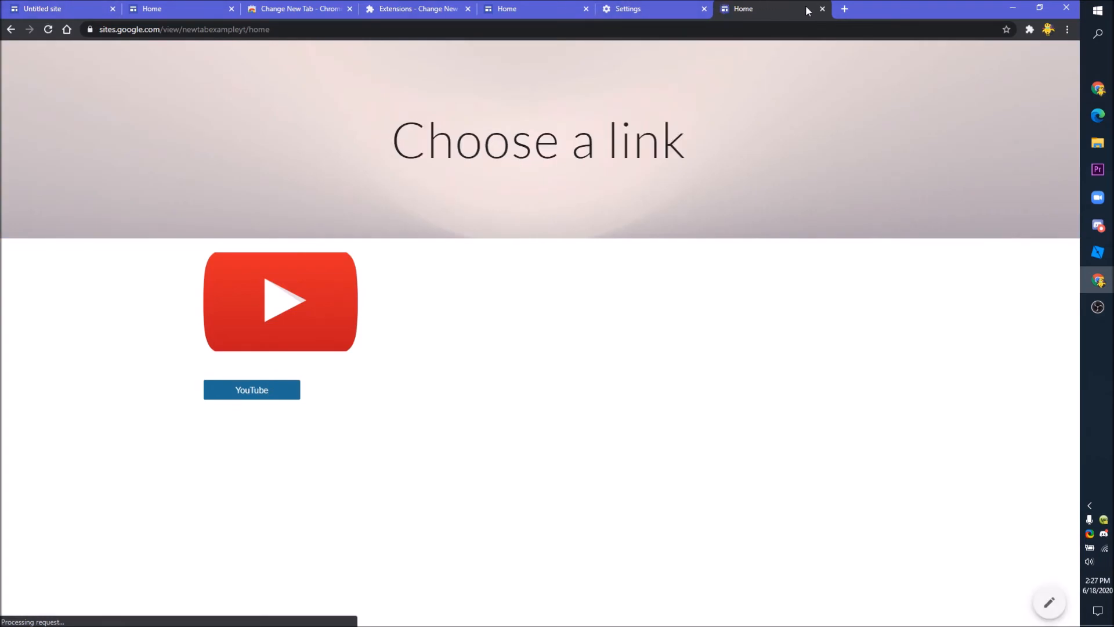
pyautogui.click(823, 9)
pyautogui.scroll(-6, 535, 221)
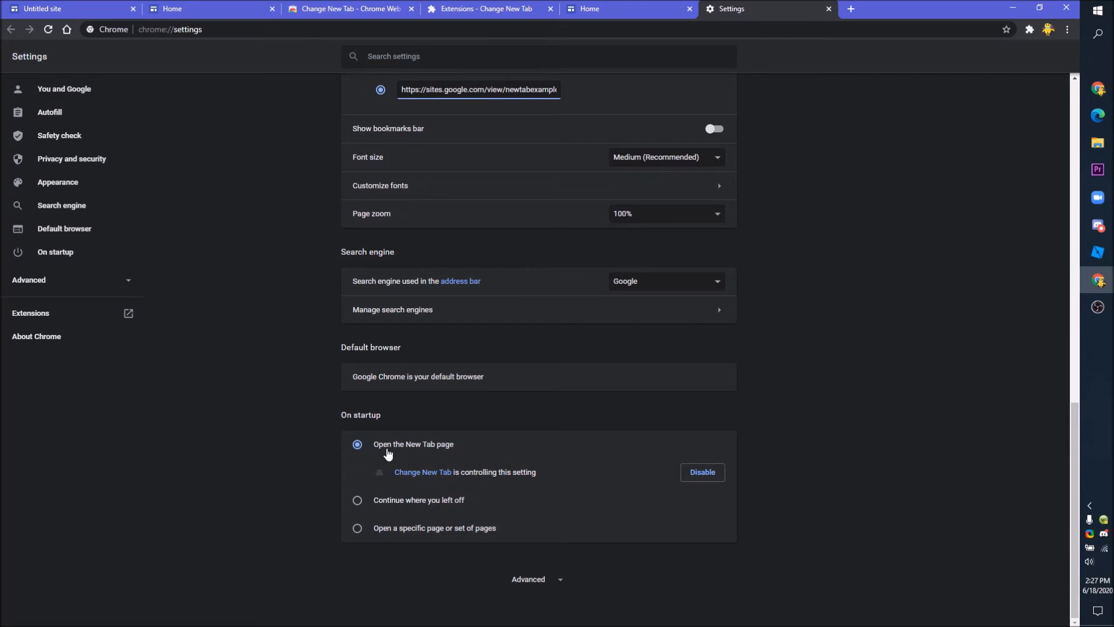
pyautogui.click(422, 534)
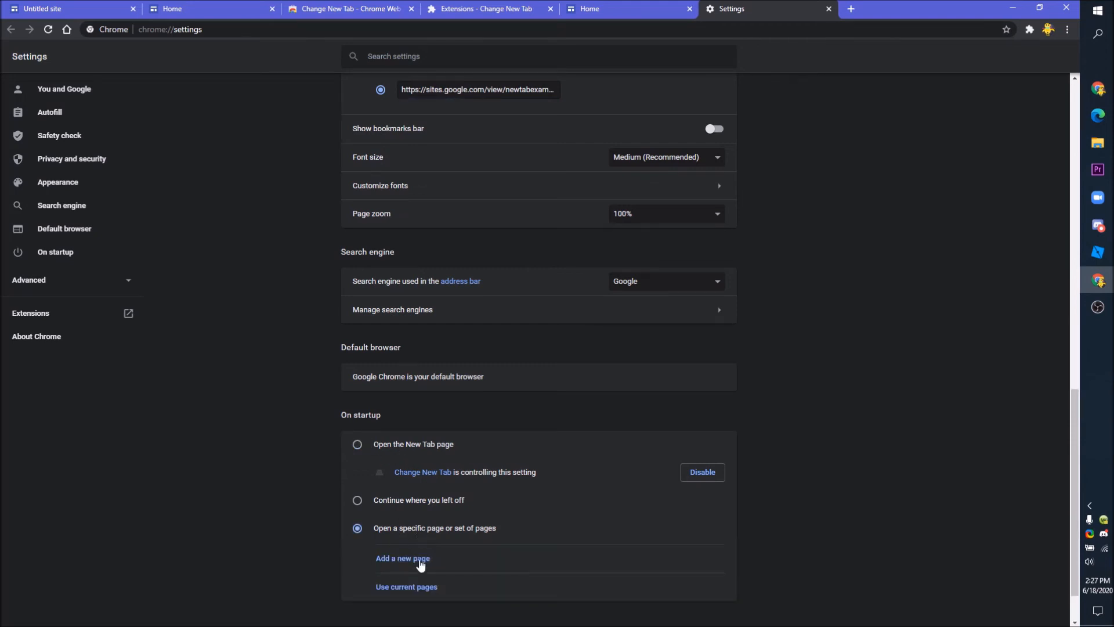
pyautogui.click(420, 560)
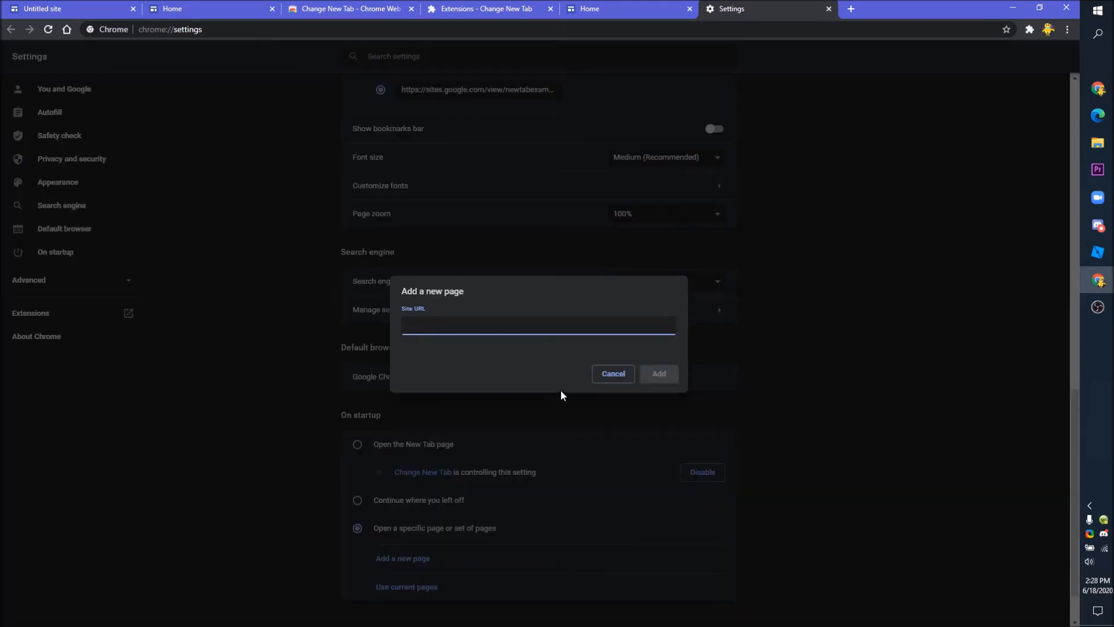
pyautogui.write('https://sites.google.com/view/newtabexampleyt/home')
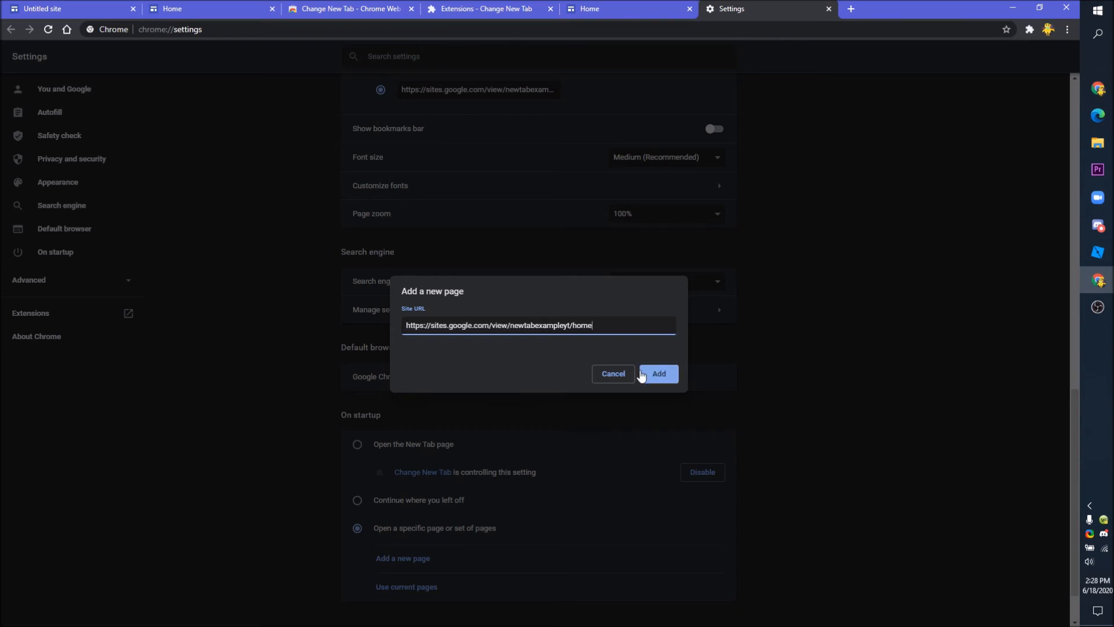
pyautogui.click(648, 374)
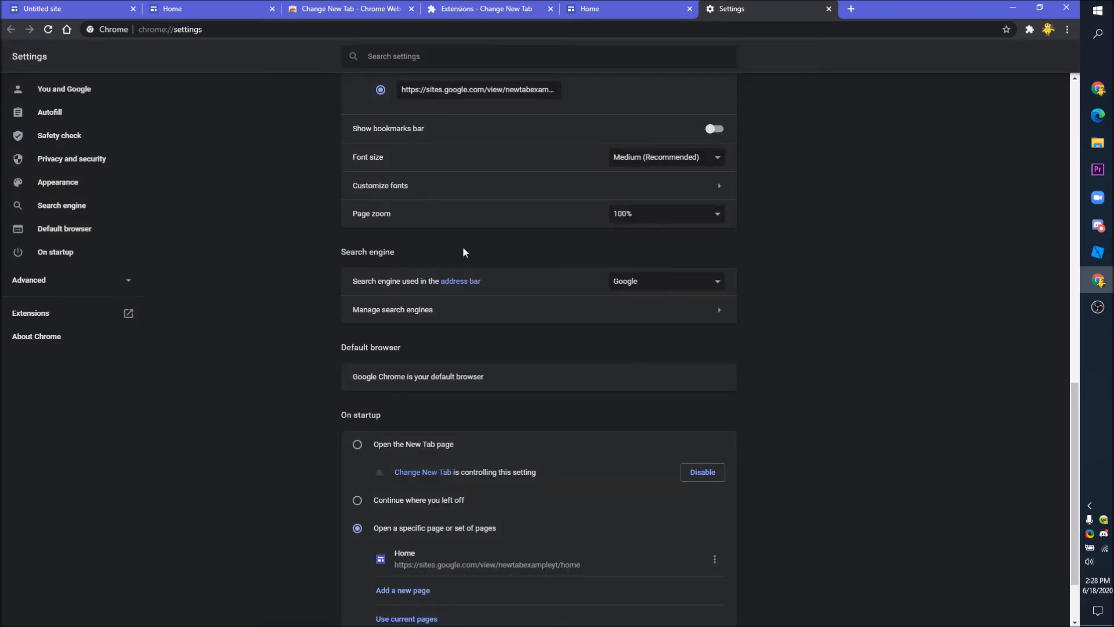
pyautogui.scroll(14, 736, 370)
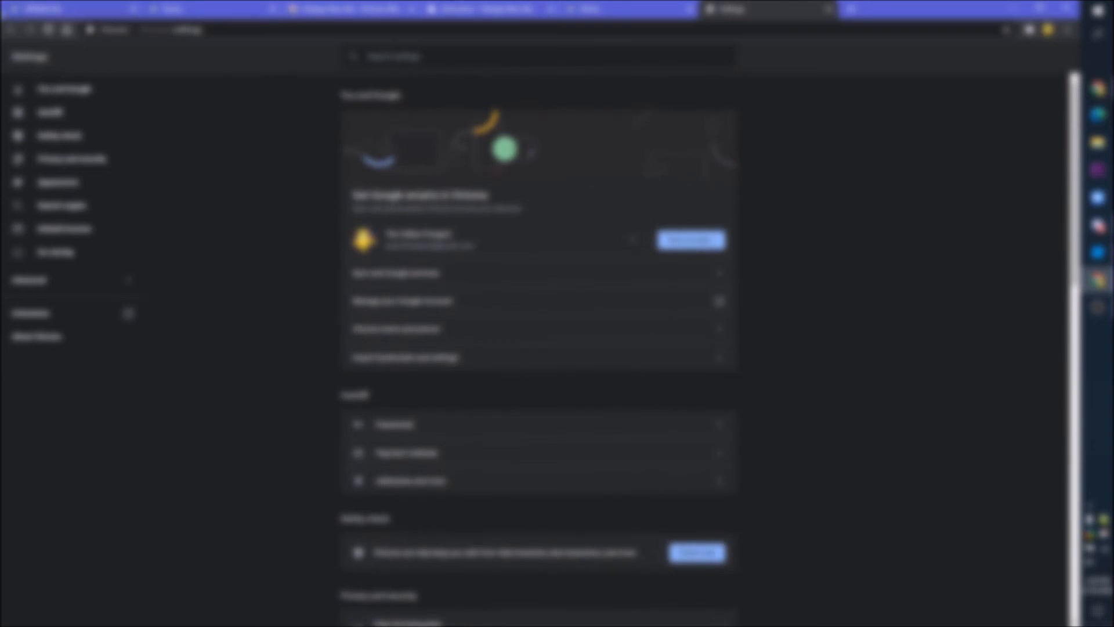
# Remove the Change New Tab extension from Chrome, starting from the published Home page
pyautogui.click(81, 7)
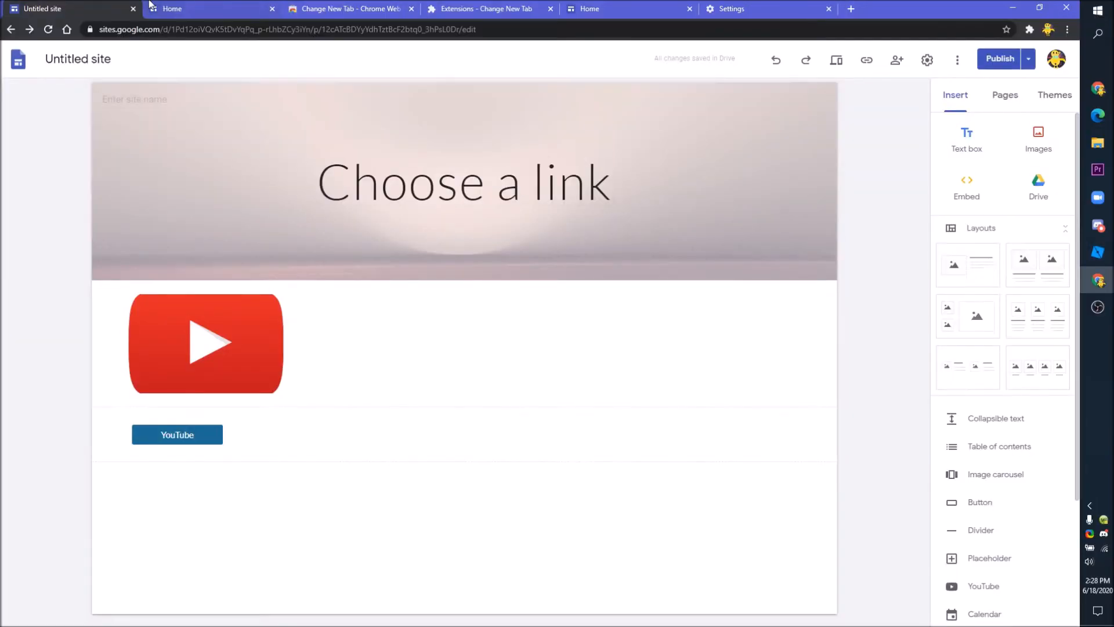
pyautogui.click(149, 5)
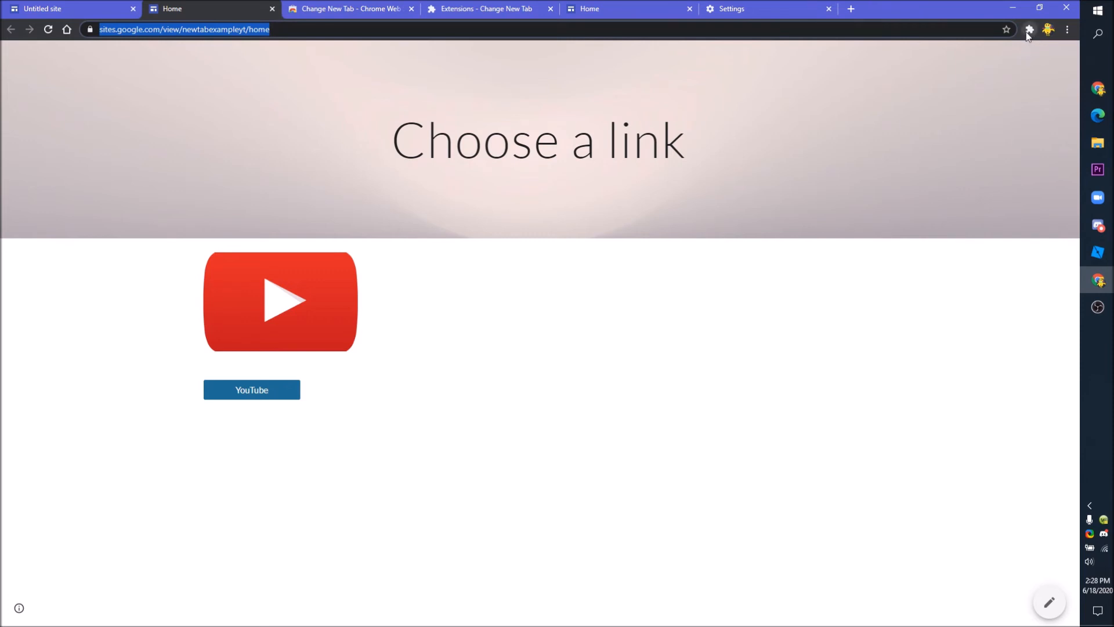
pyautogui.click(1030, 30)
pyautogui.click(1026, 113)
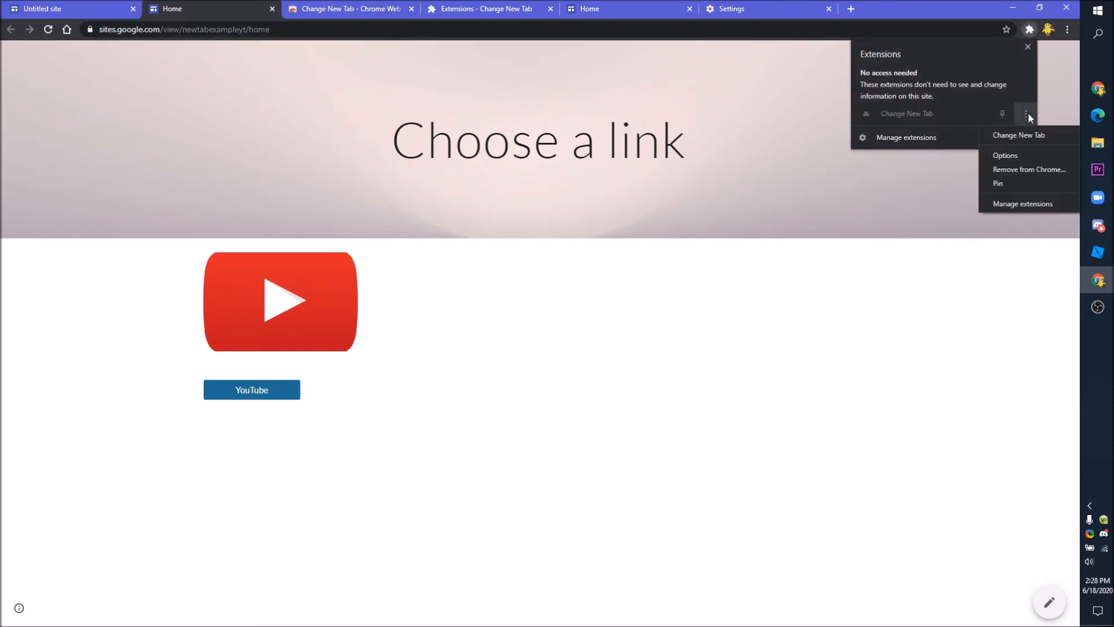
pyautogui.click(1024, 168)
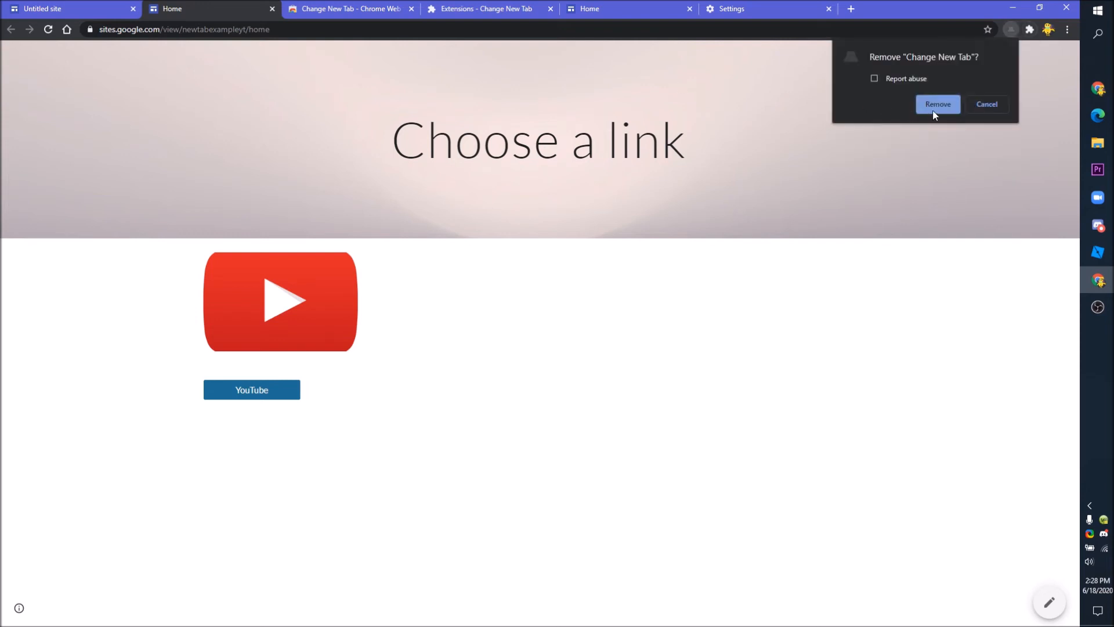
pyautogui.click(935, 105)
# Reload and close the published Home page, and open a new tab to check Chrome's new tab page before closing it
pyautogui.click(44, 32)
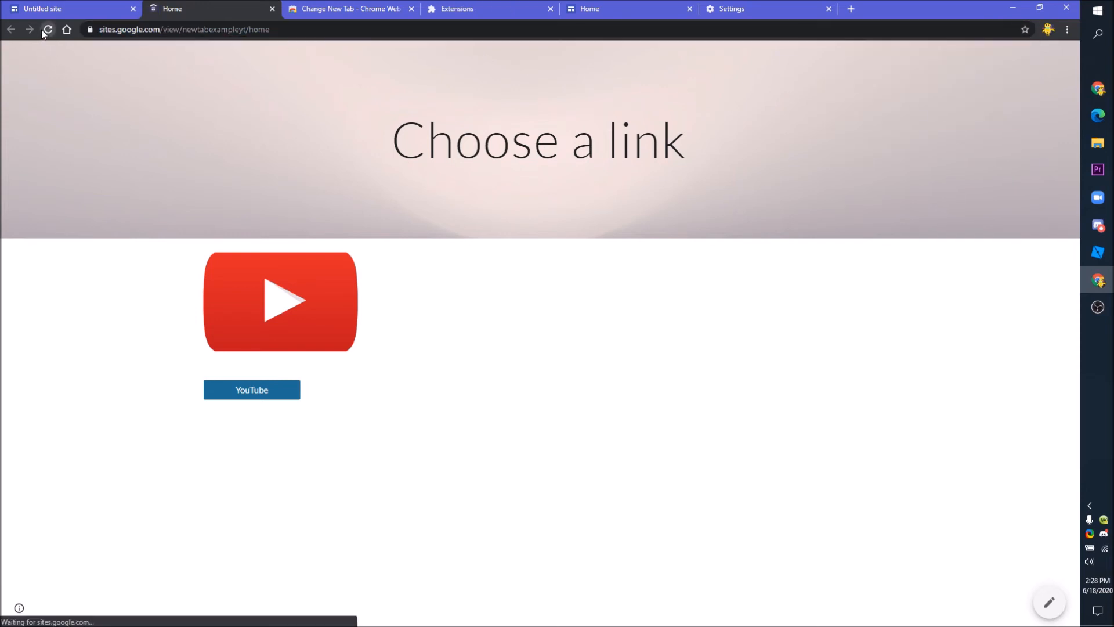
pyautogui.click(272, 8)
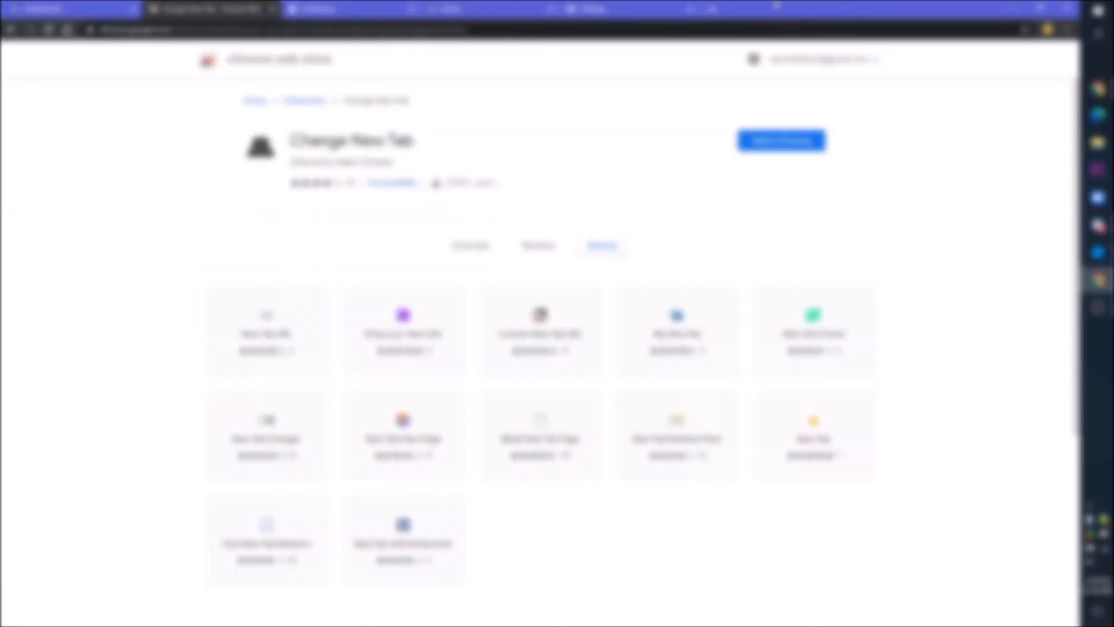
pyautogui.click(712, 9)
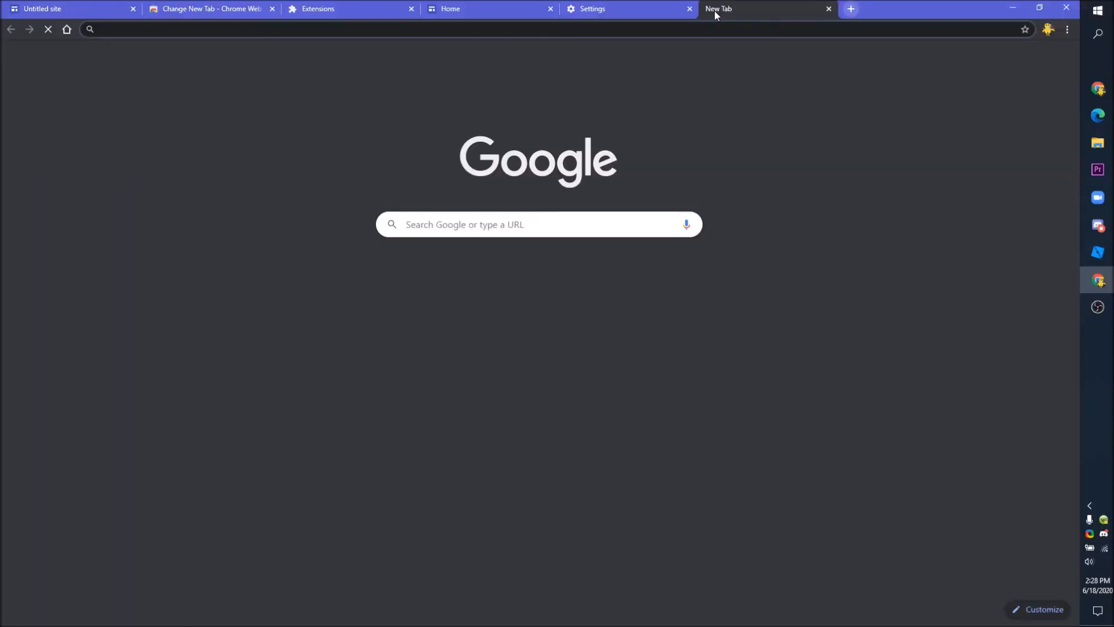
pyautogui.click(827, 10)
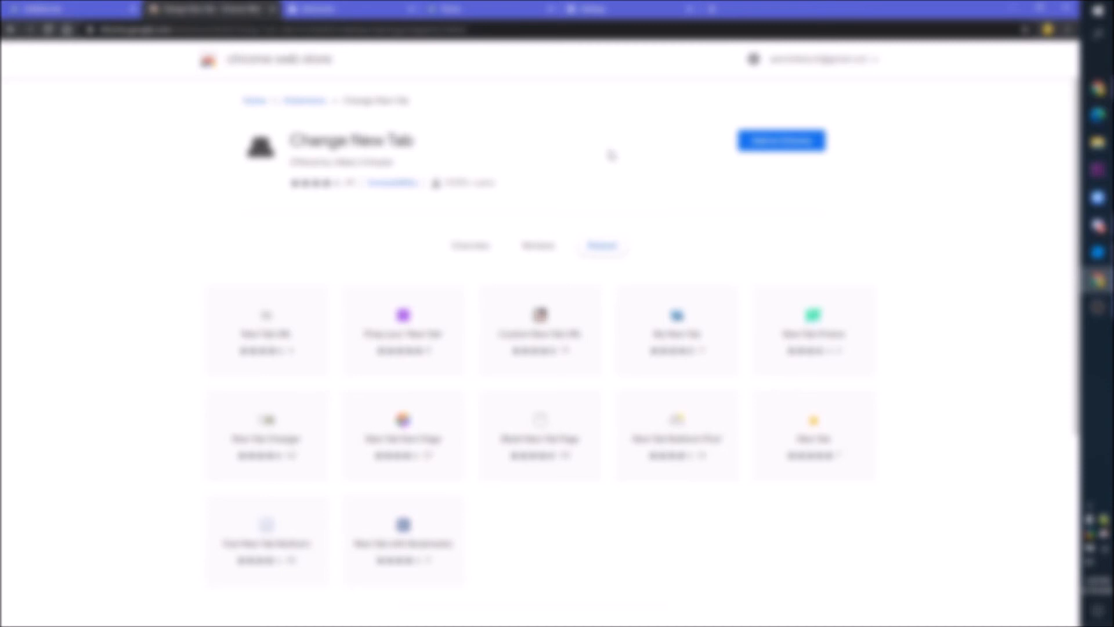
# In Chrome's settings, set startup to Open the New Tab page and the home button to New Tab page
pyautogui.click(676, 8)
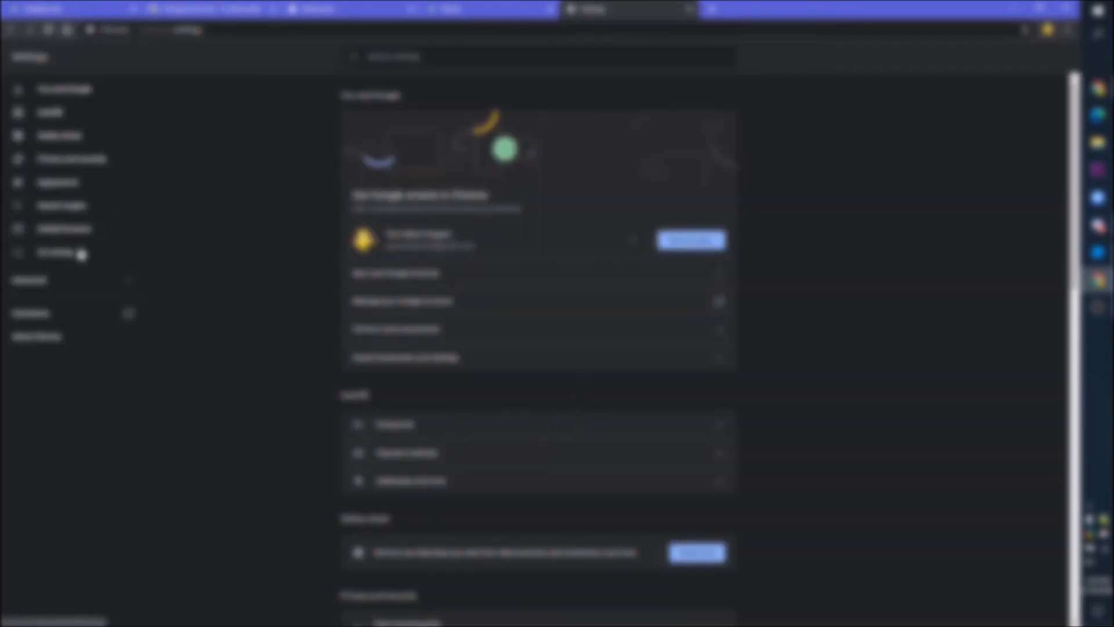
pyautogui.click(72, 254)
pyautogui.scroll(8, 400, 142)
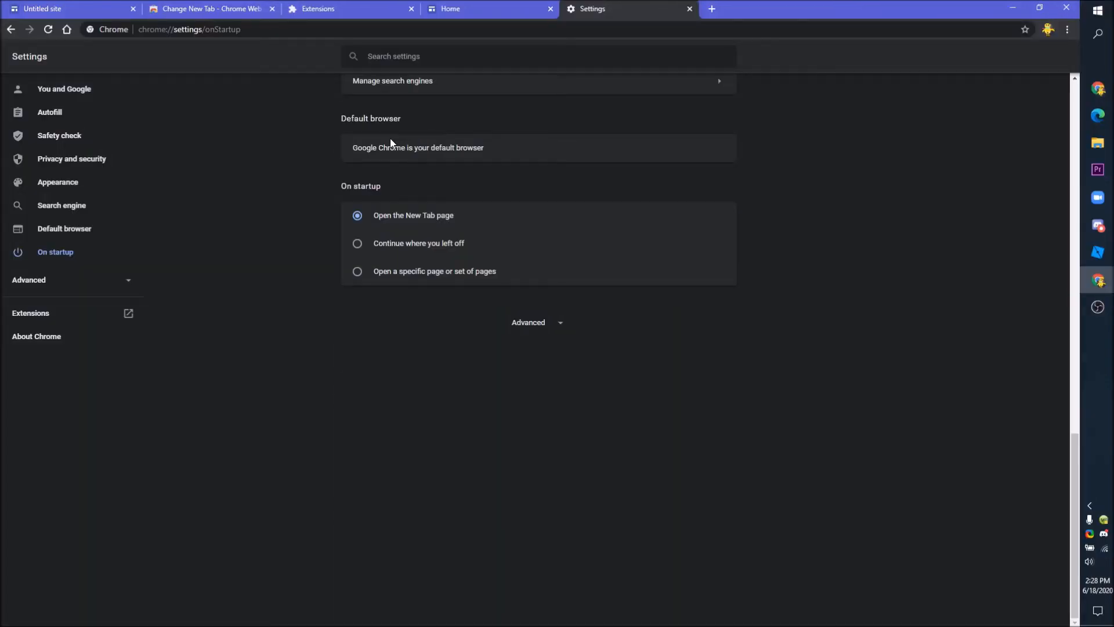
pyautogui.scroll(2, 374, 257)
pyautogui.click(415, 302)
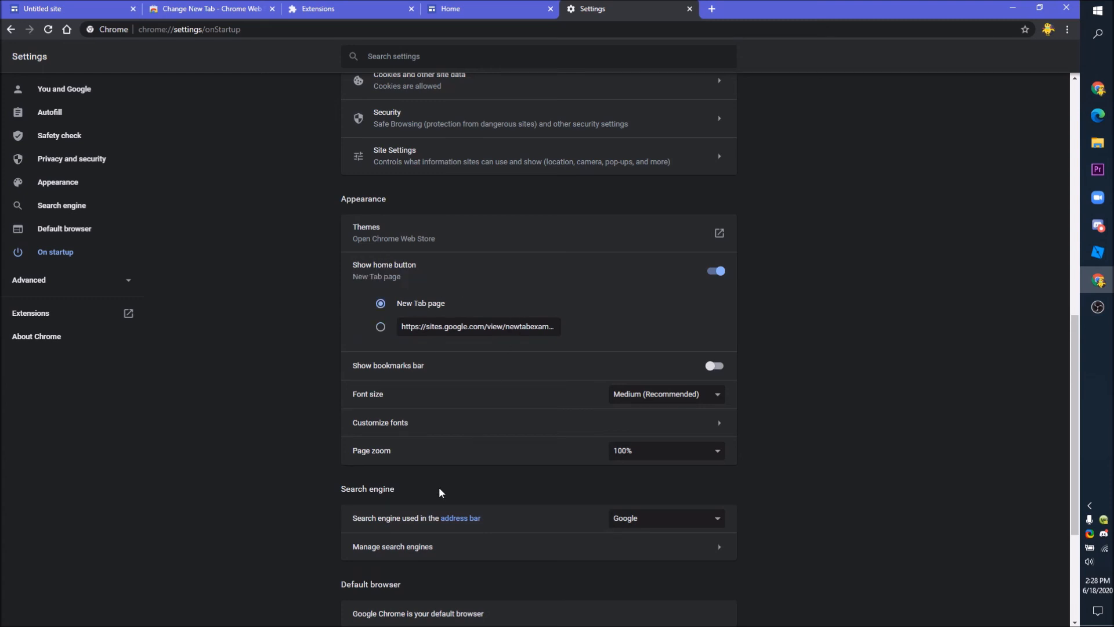
# Unpublish the "Choose a link" site from its Google Sites editor
pyautogui.click(1, 10)
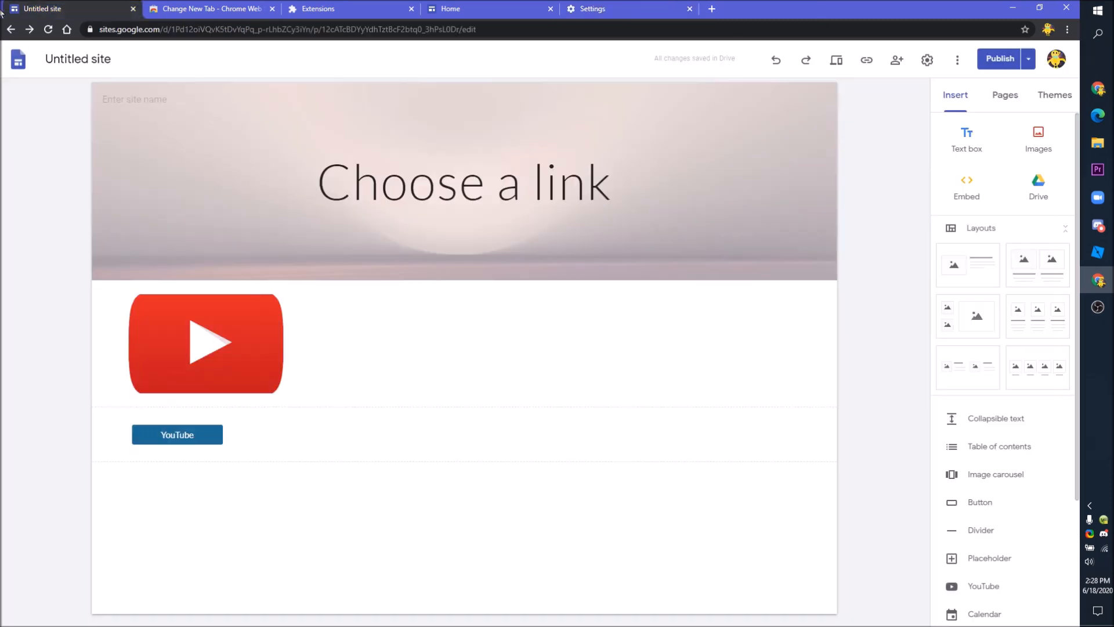
pyautogui.click(1030, 59)
pyautogui.click(988, 138)
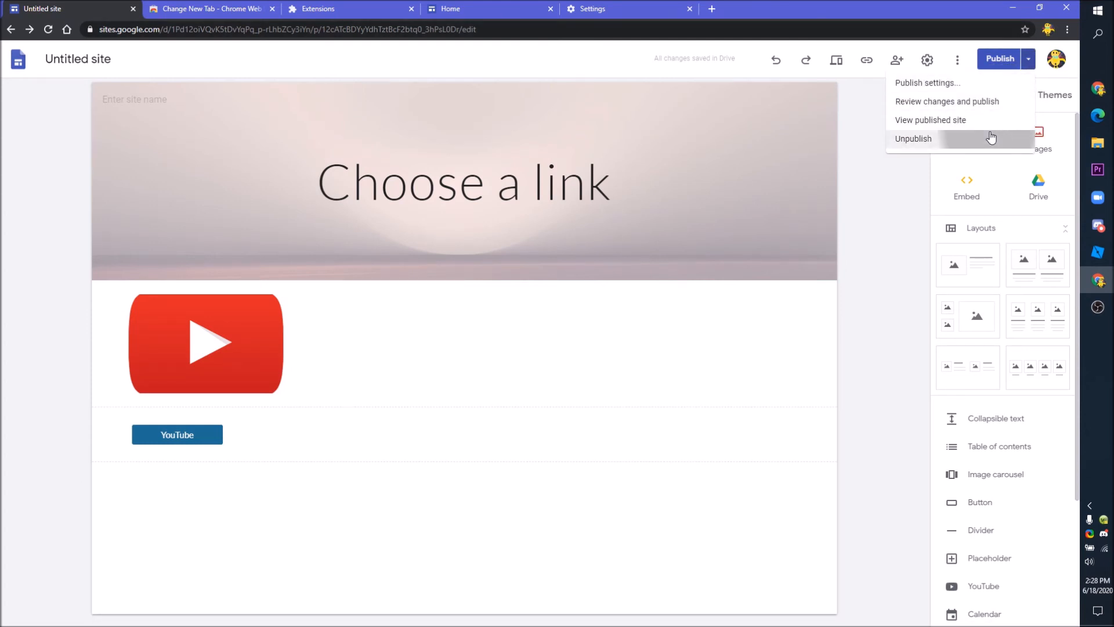
pyautogui.click(628, 375)
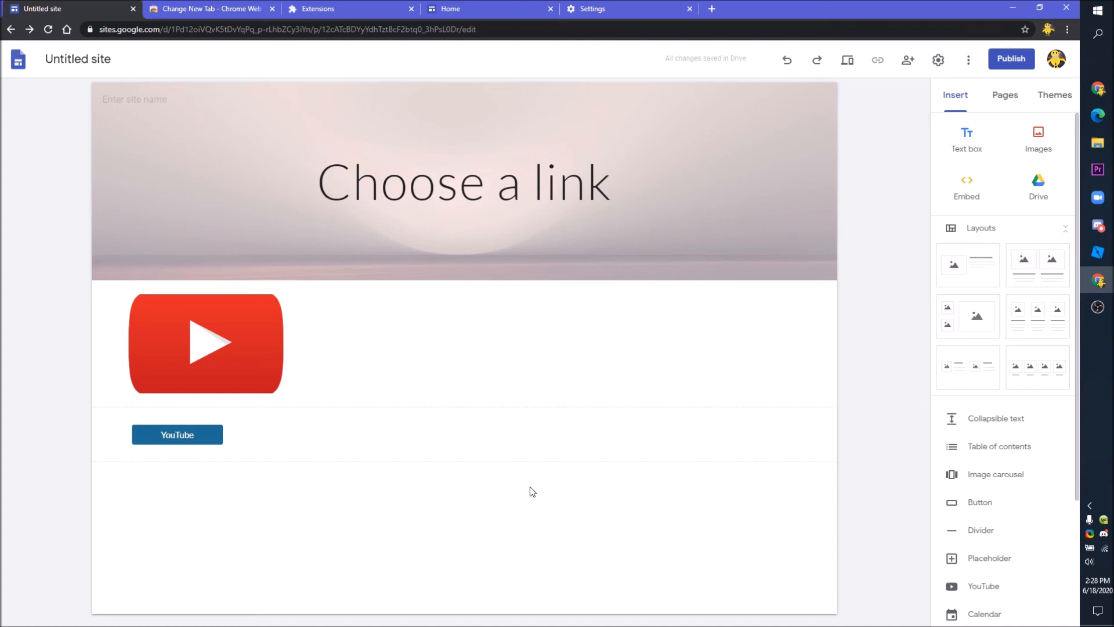
# Return to the Google Sites home and remove the untitled "Choose a link" site from the recent sites
pyautogui.click(19, 59)
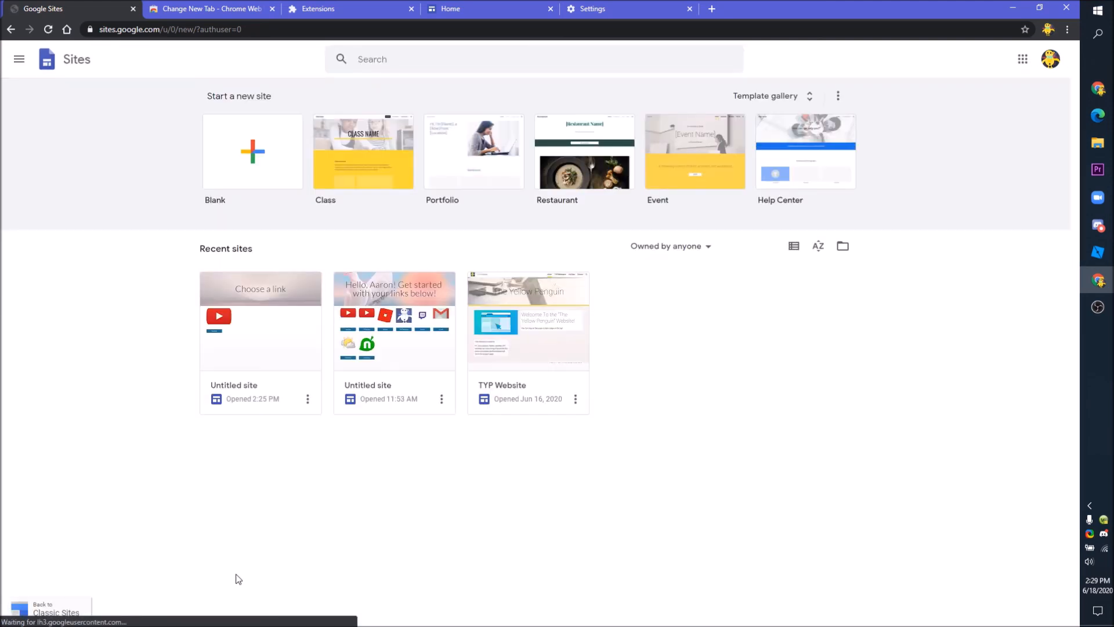
pyautogui.click(307, 399)
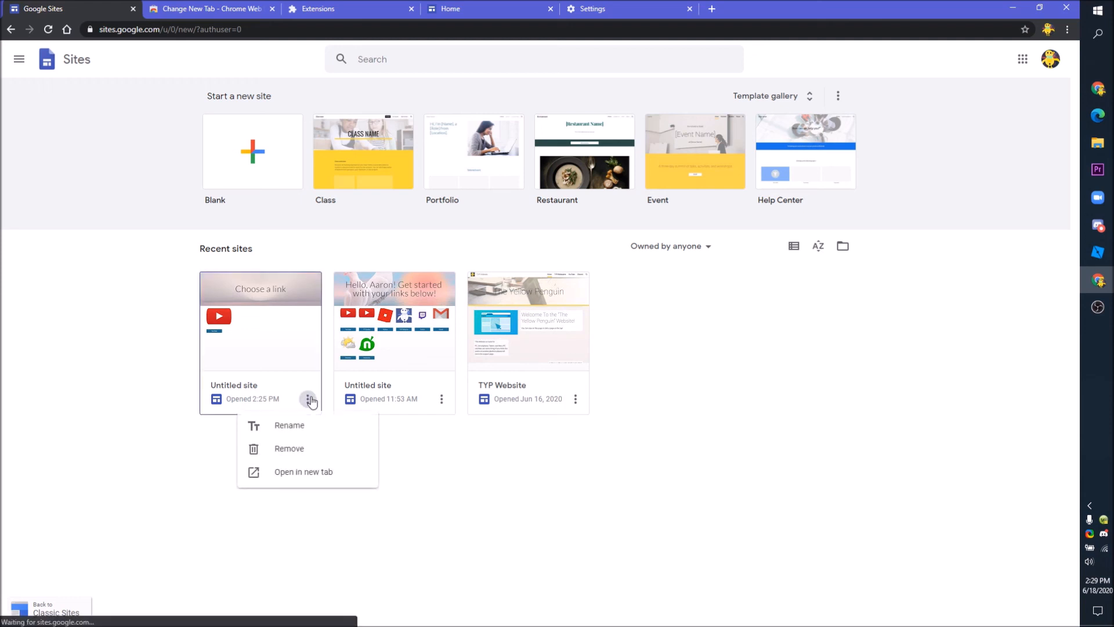
pyautogui.click(289, 449)
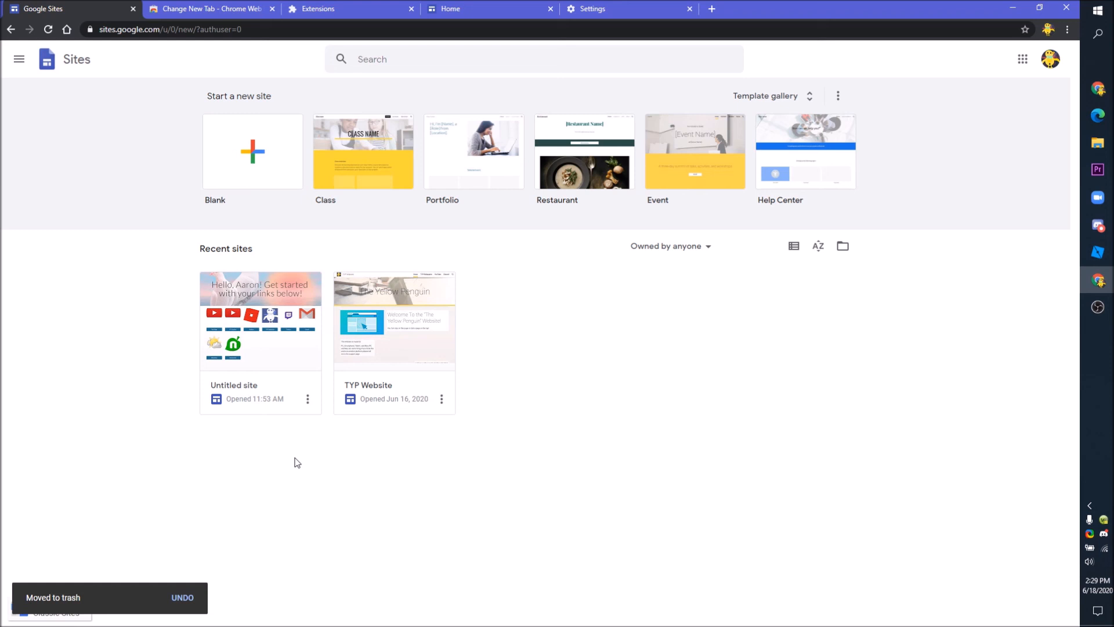
pyautogui.click(19, 58)
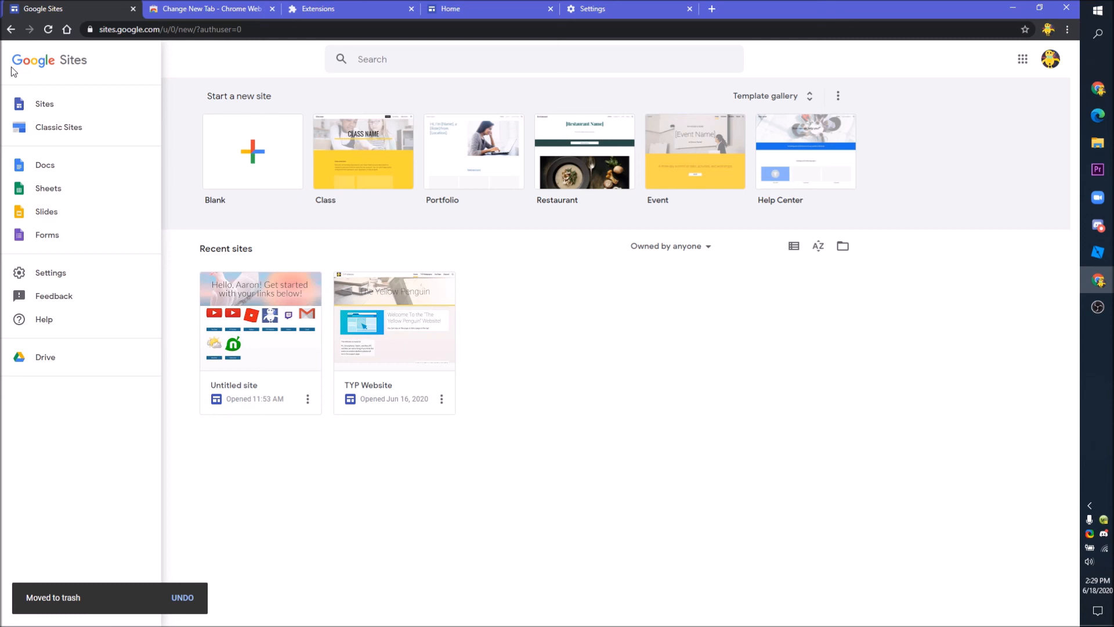
pyautogui.click(208, 87)
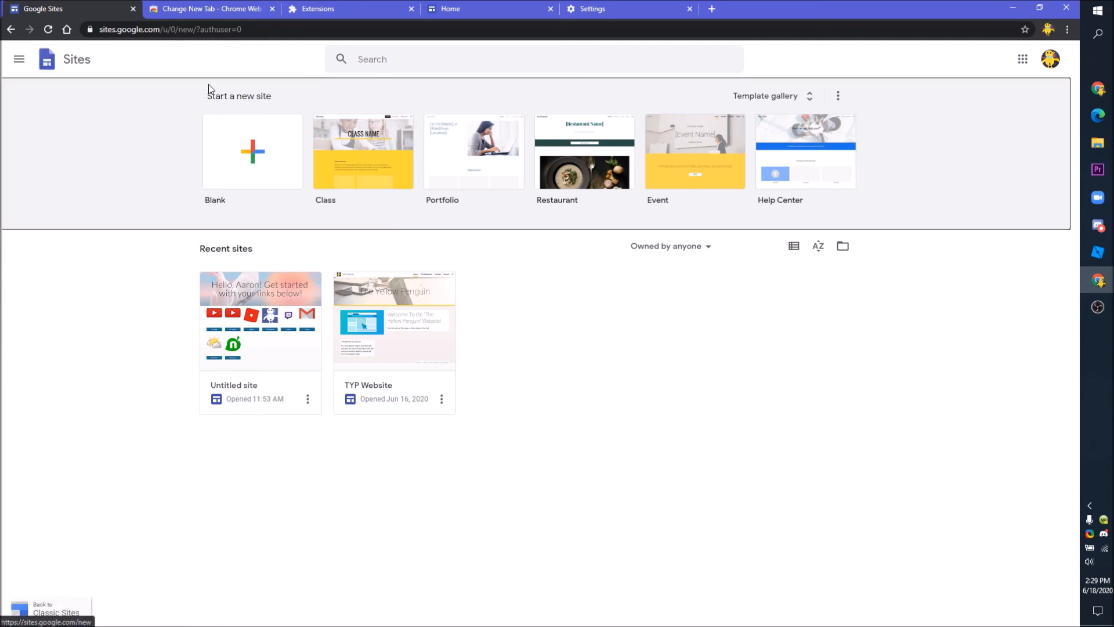